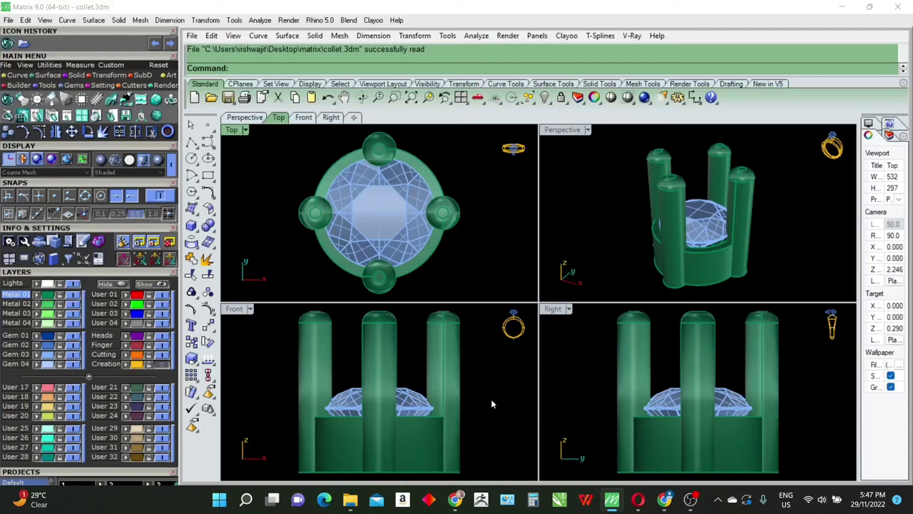
Maximize the Front view and select the collet's four prongs.
{"action": "left_click", "coordinate": [482, 410]}
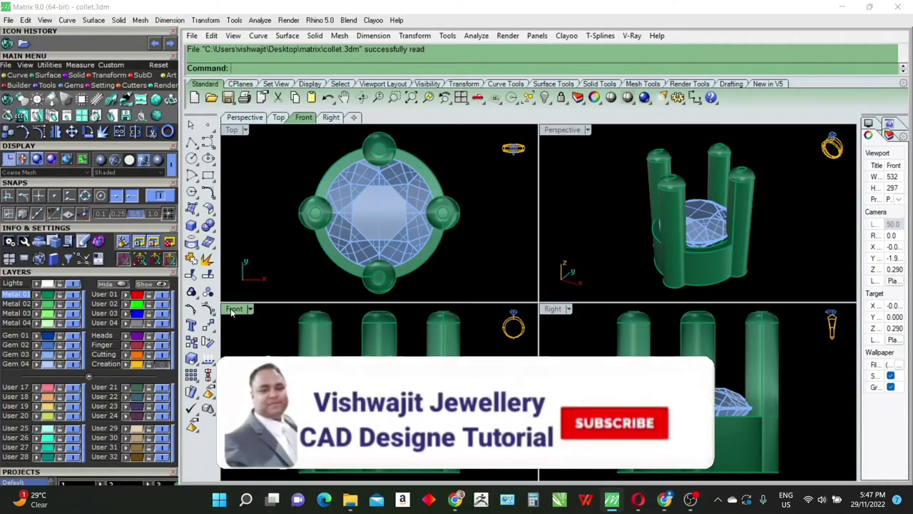
{"action": "double_click", "coordinate": [235, 309]}
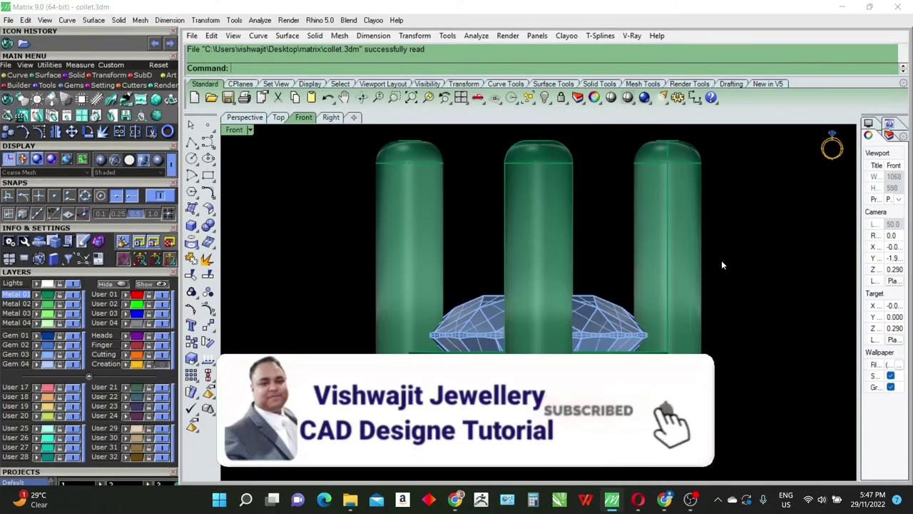
{"action": "left_click_drag", "start_coordinate": [746, 253], "coordinate": [332, 266]}
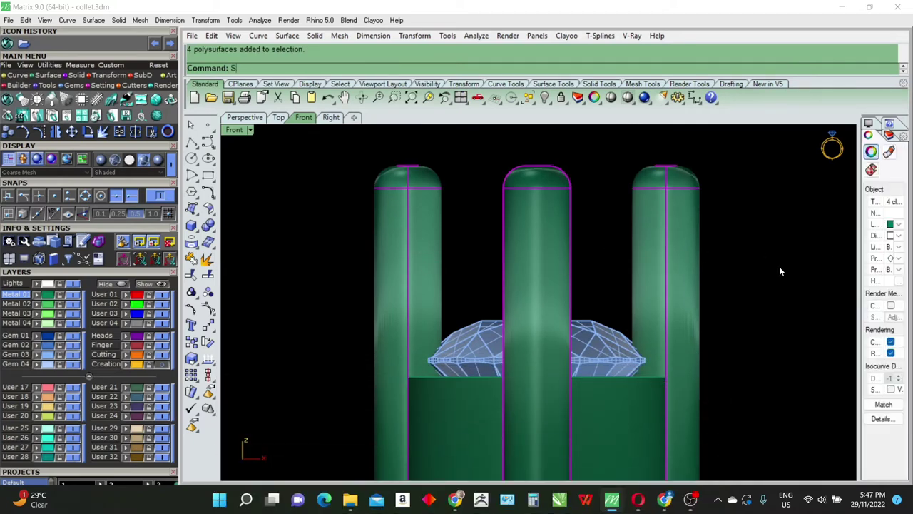
Show the prongs' edit points and move their rounded top points down to shorten them.
{"action": "key", "text": "Return"}
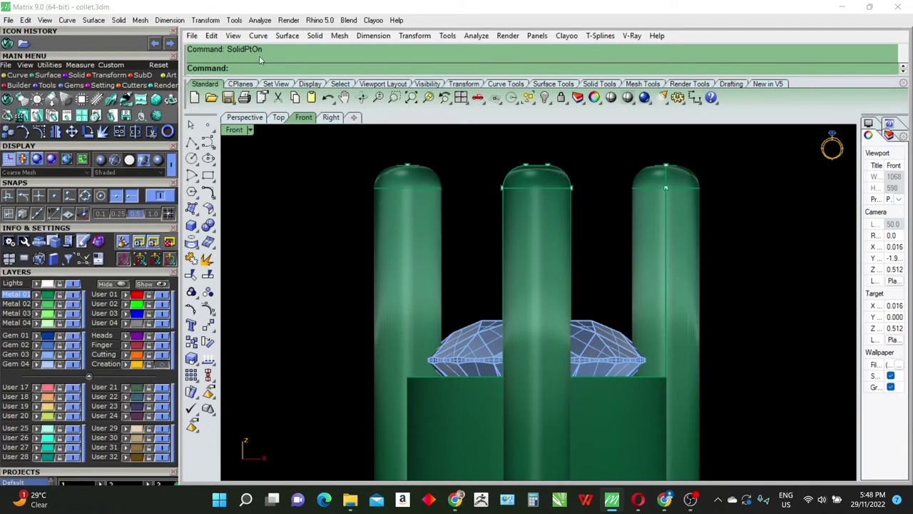
{"action": "left_click_drag", "start_coordinate": [340, 156], "coordinate": [745, 217]}
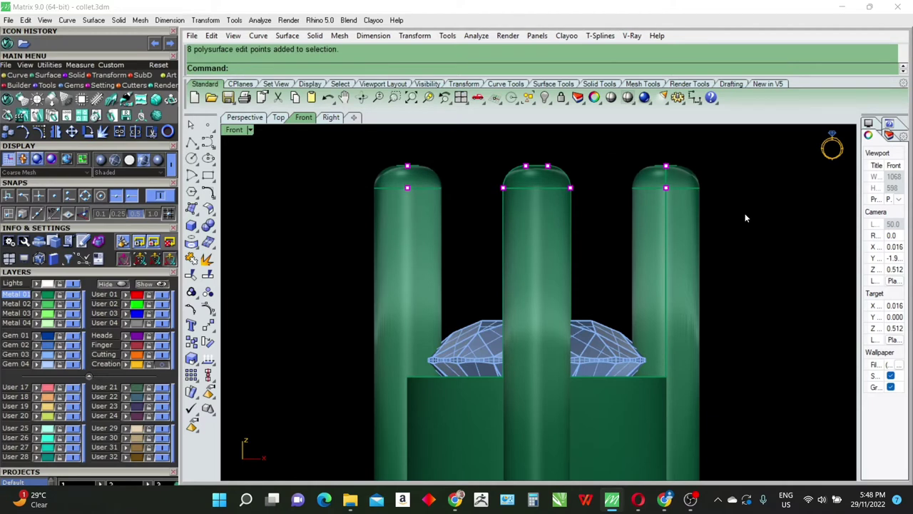
{"action": "type", "text": "m"}
{"action": "key", "text": "Return"}
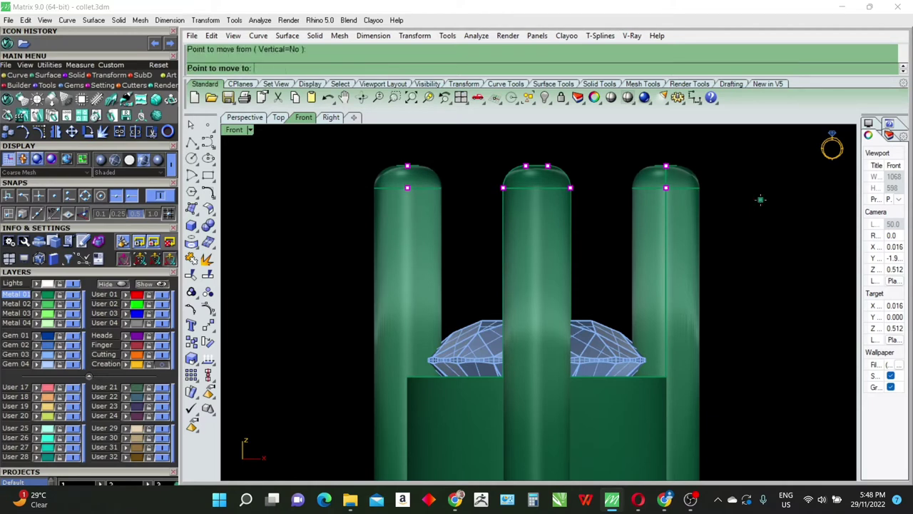
{"action": "left_click", "coordinate": [758, 282]}
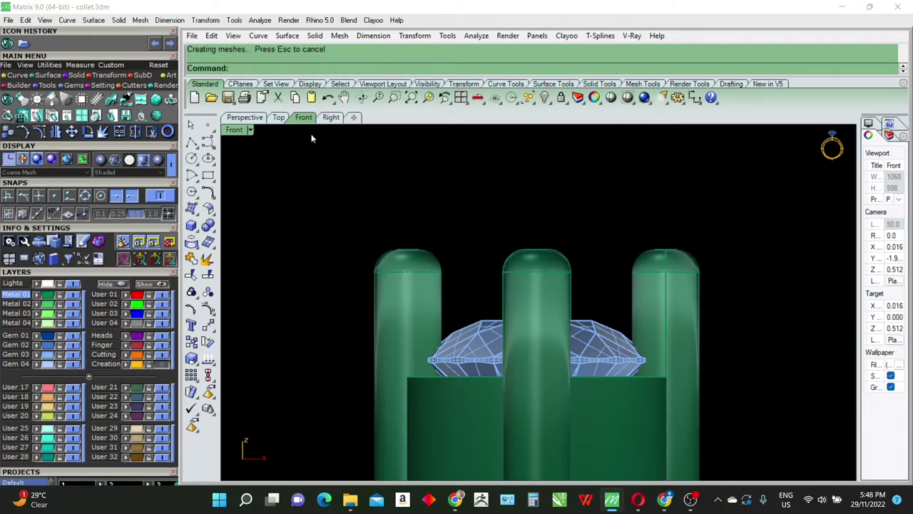
{"action": "left_click", "coordinate": [278, 118]}
Group the collet's polysurfaces, stone and curve into one unit.
{"action": "scroll", "coordinate": [529, 223], "scroll_direction": "down", "scroll_amount": 3}
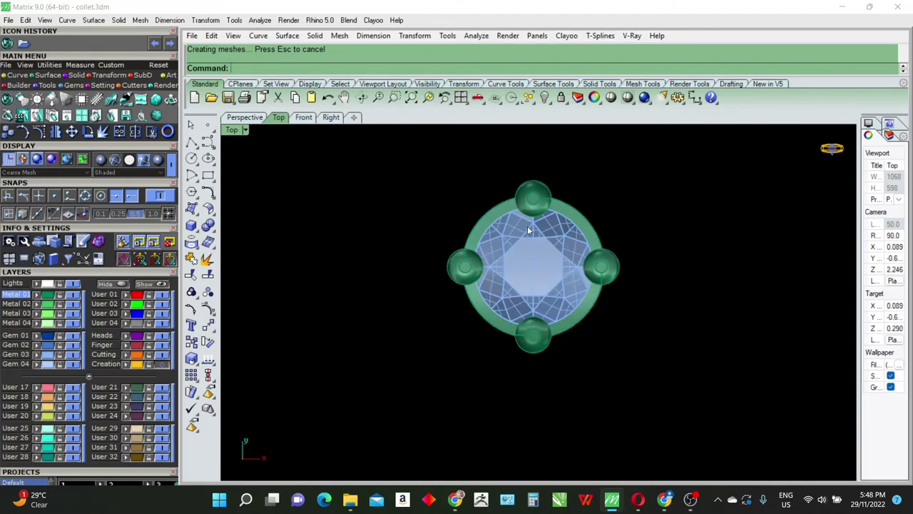
{"action": "scroll", "coordinate": [527, 225], "scroll_direction": "down", "scroll_amount": 1}
{"action": "left_click_drag", "start_coordinate": [672, 155], "coordinate": [406, 386]}
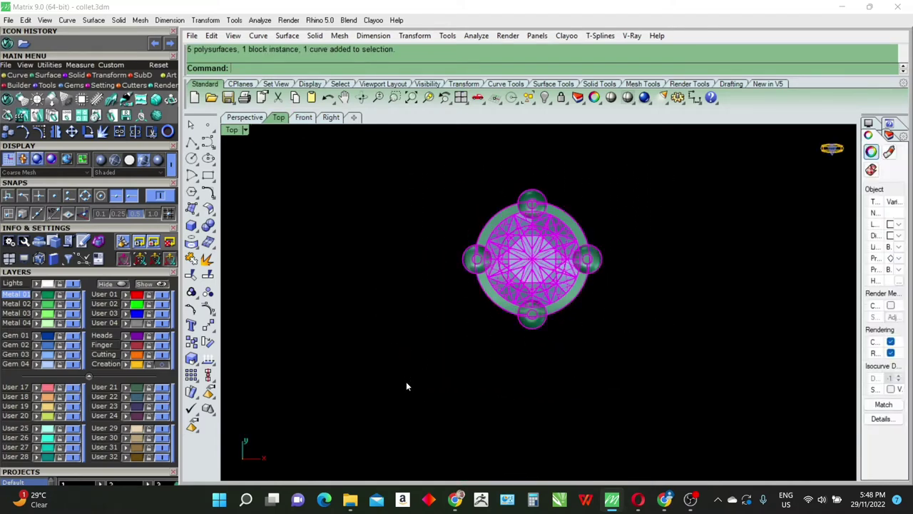
{"action": "type", "text": "g"}
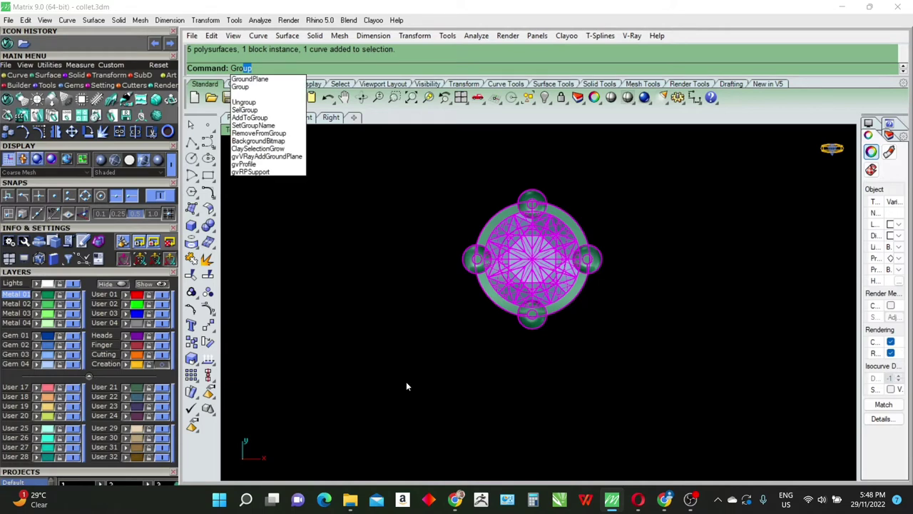
{"action": "left_click", "coordinate": [242, 88]}
Reselect the grouped collet and begin copying it.
{"action": "left_click", "coordinate": [736, 280]}
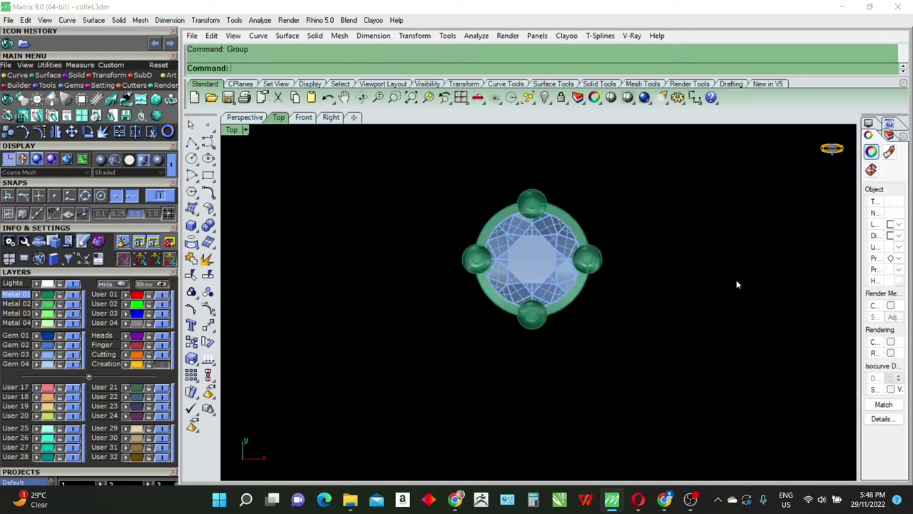
{"action": "left_click", "coordinate": [546, 270]}
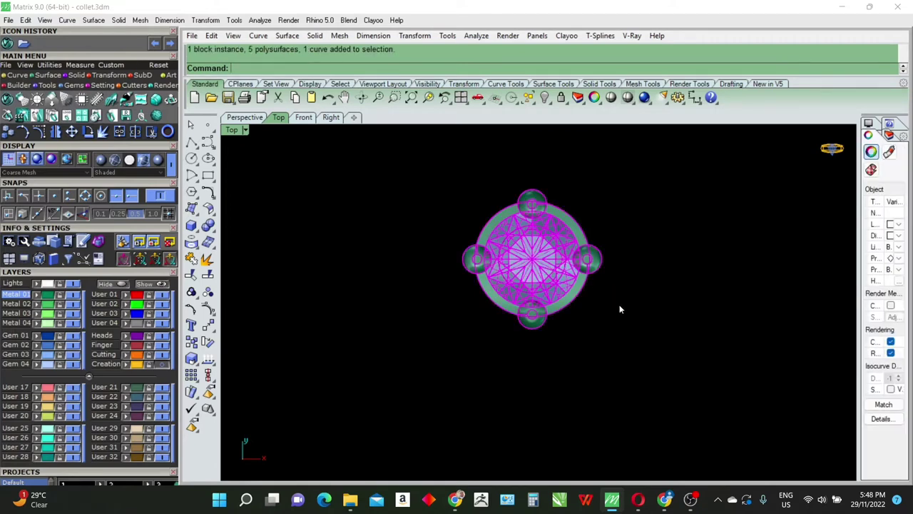
{"action": "type", "text": "Copy"}
{"action": "key", "text": "Return"}
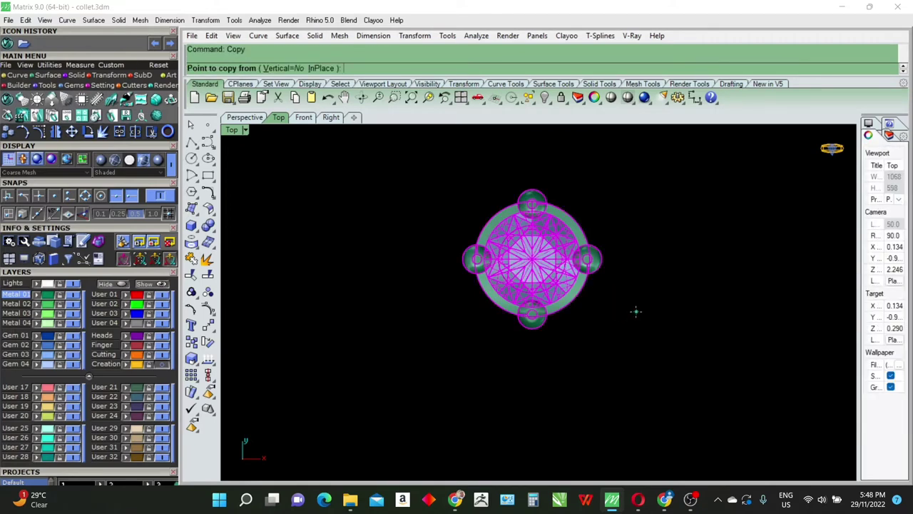
Place a copy of the grouped collet directly above the original, touching it.
{"action": "left_click", "coordinate": [636, 310]}
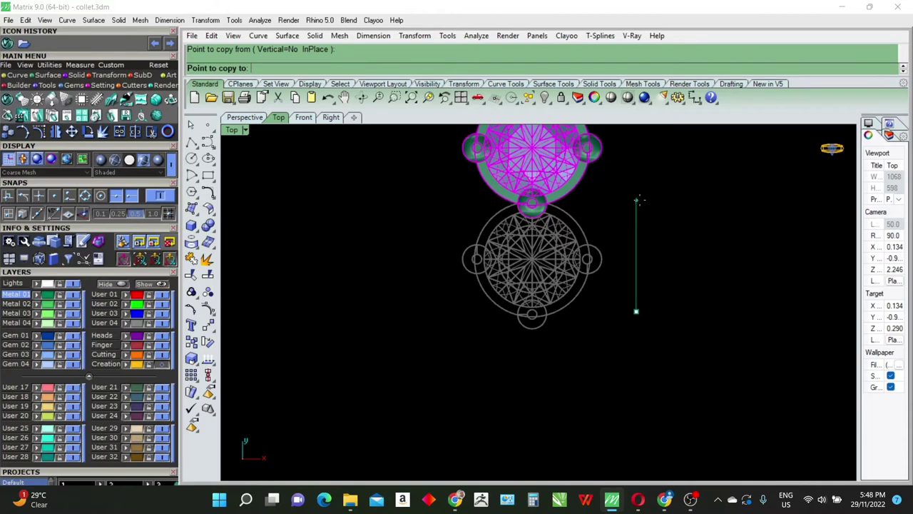
{"action": "left_click", "coordinate": [637, 201]}
{"action": "key", "text": "Return"}
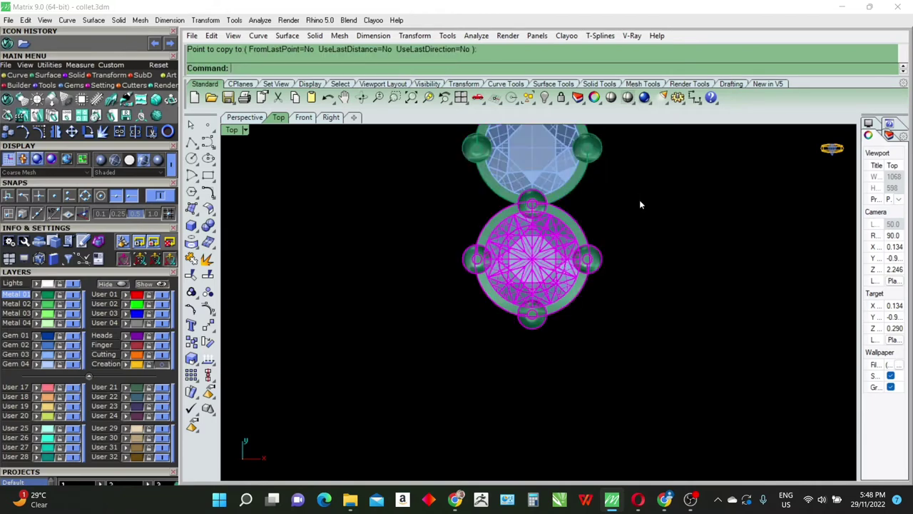
{"action": "key", "text": "Escape"}
{"action": "right_click_drag", "start_coordinate": [639, 197], "coordinate": [623, 253]}
{"action": "left_click", "coordinate": [566, 221]}
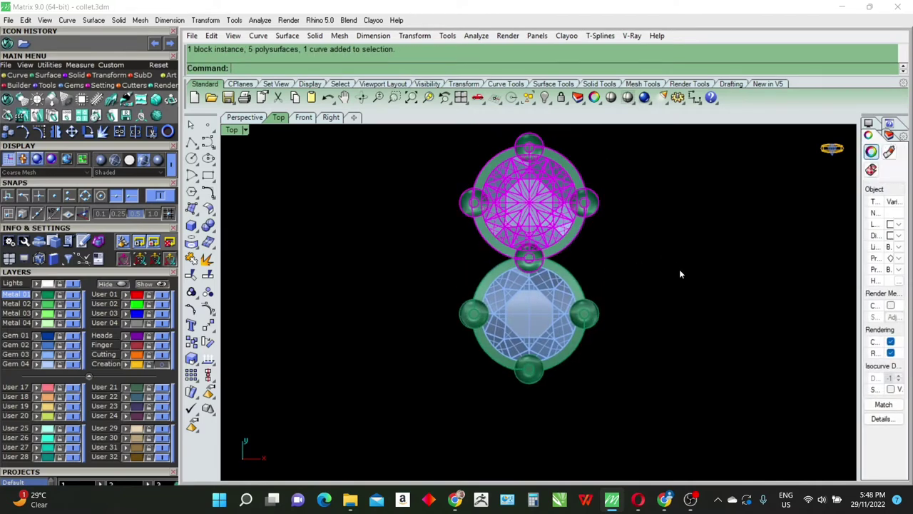
{"action": "left_click", "coordinate": [205, 20]}
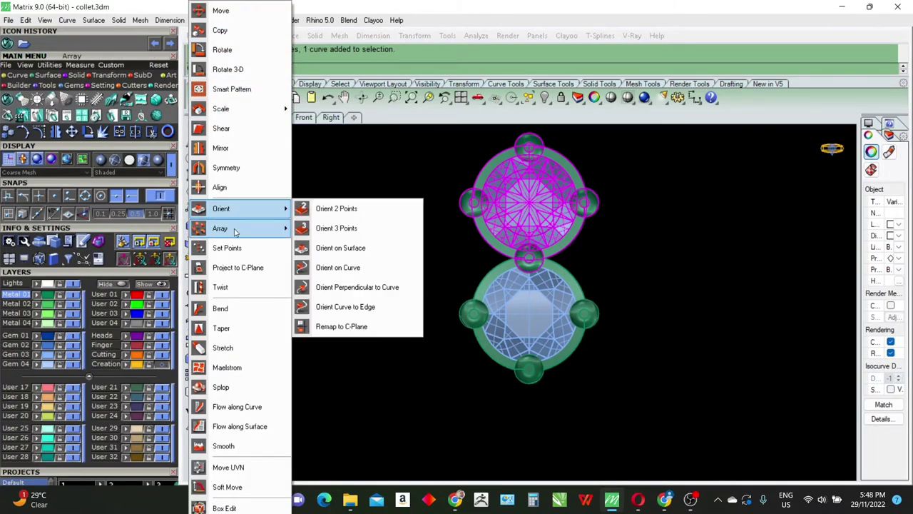
{"action": "mouse_move", "coordinate": [220, 229]}
{"action": "left_click", "coordinate": [336, 248]}
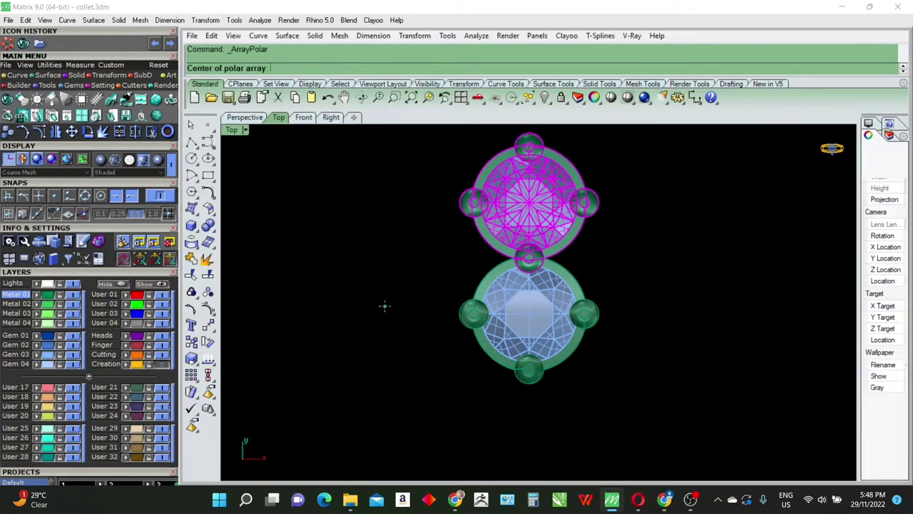
{"action": "type", "text": "0"}
{"action": "key", "text": "Return"}
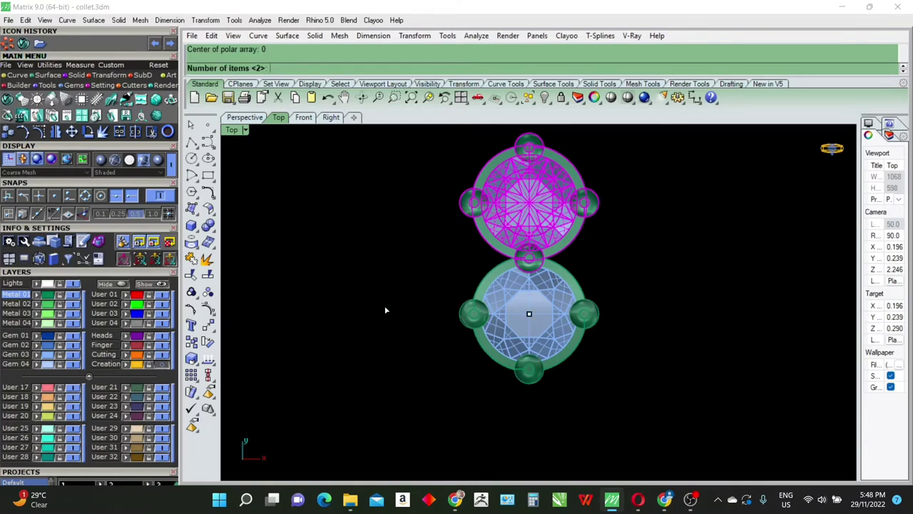
{"action": "type", "text": "6"}
{"action": "key", "text": "Return"}
{"action": "key", "text": "Return"}
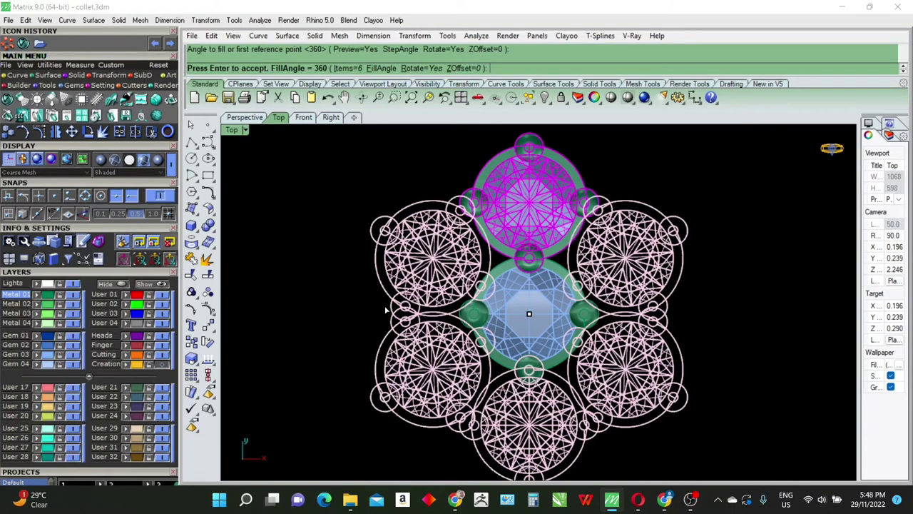
{"action": "key", "text": "Return"}
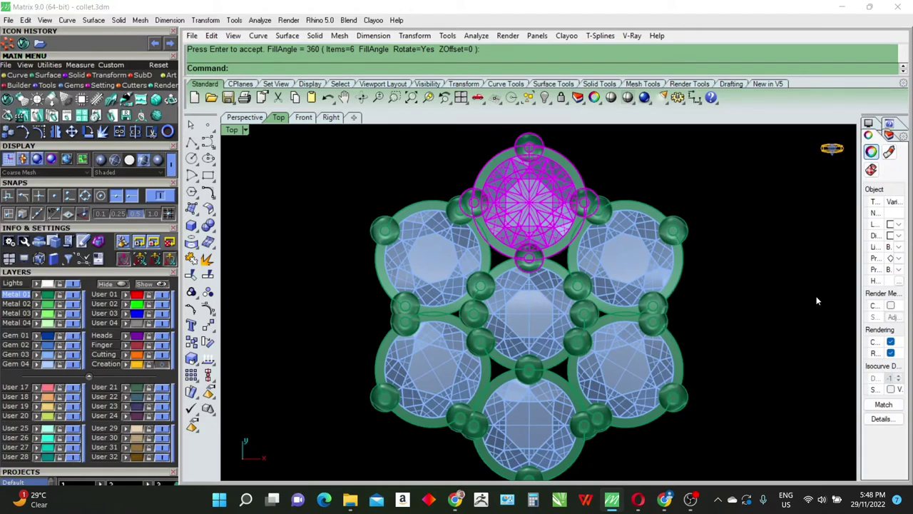
{"action": "key", "text": "Escape"}
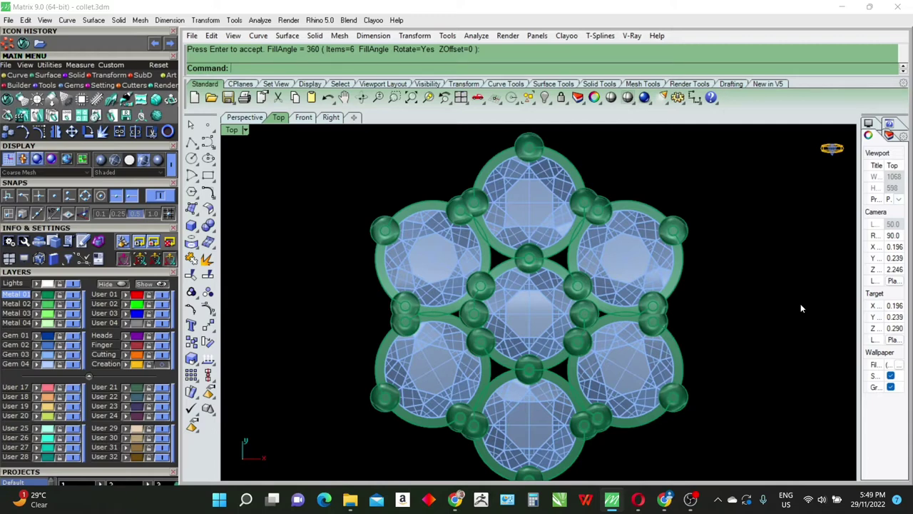
{"action": "key", "text": "ctrl+z"}
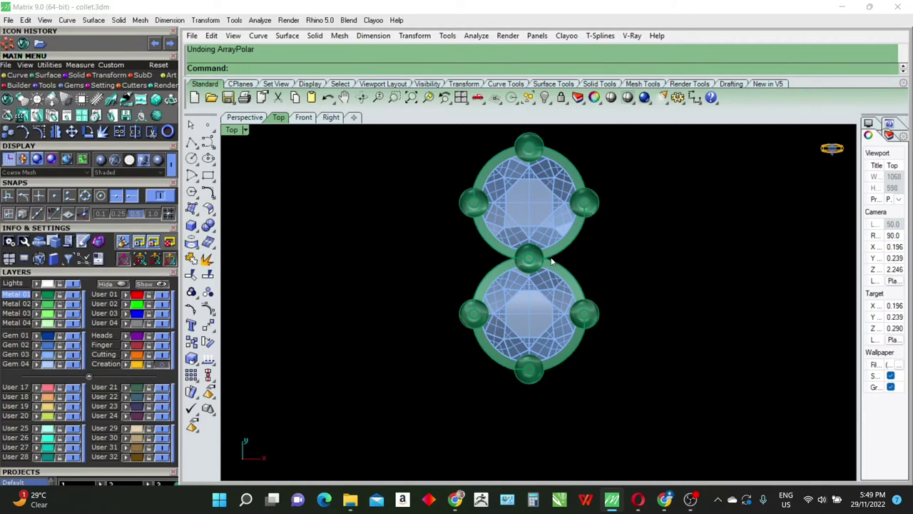
Restore the four-view layout and remove the prongs from the collet groups.
{"action": "double_click", "coordinate": [233, 130]}
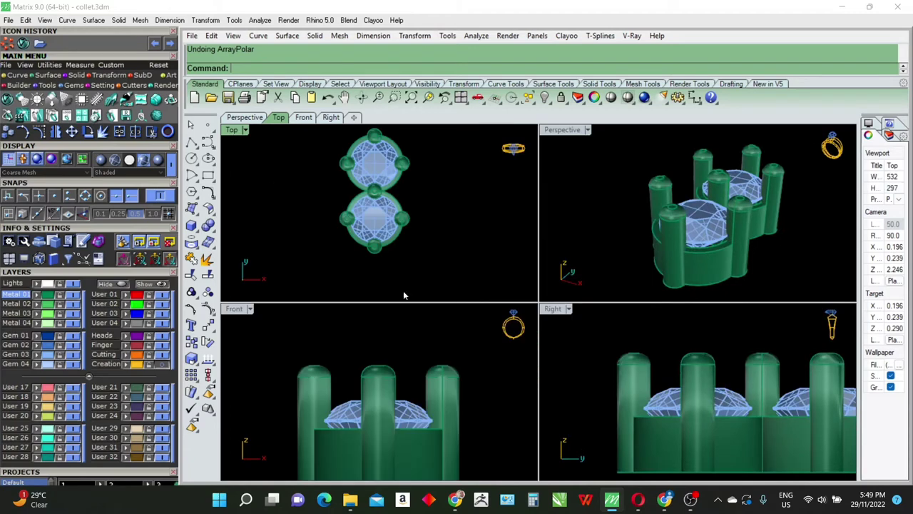
{"action": "type", "text": "RemoveFromGroup"}
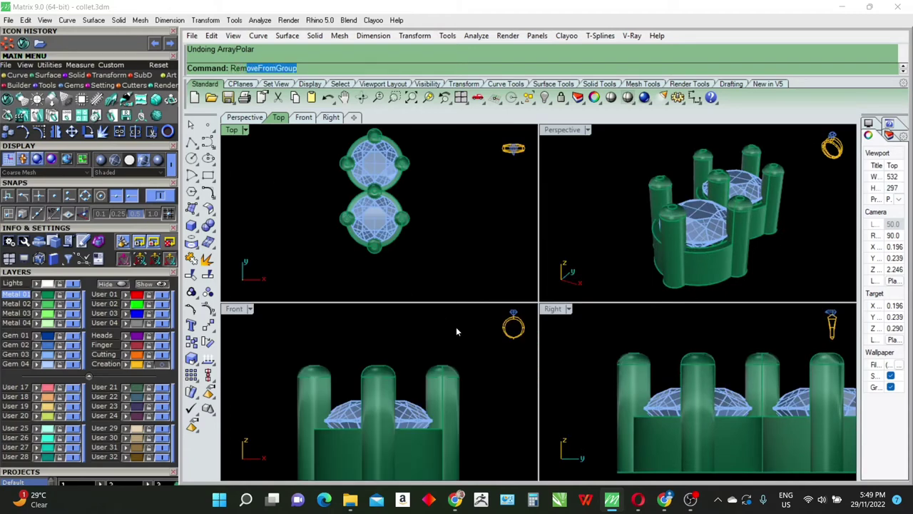
{"action": "key", "text": "Return"}
{"action": "mouse_move", "coordinate": [483, 331]}
{"action": "left_mouse_down"}
{"action": "mouse_move", "coordinate": [347, 387]}
{"action": "mouse_move", "coordinate": [280, 388]}
{"action": "left_mouse_up"}
{"action": "key", "text": "Return"}
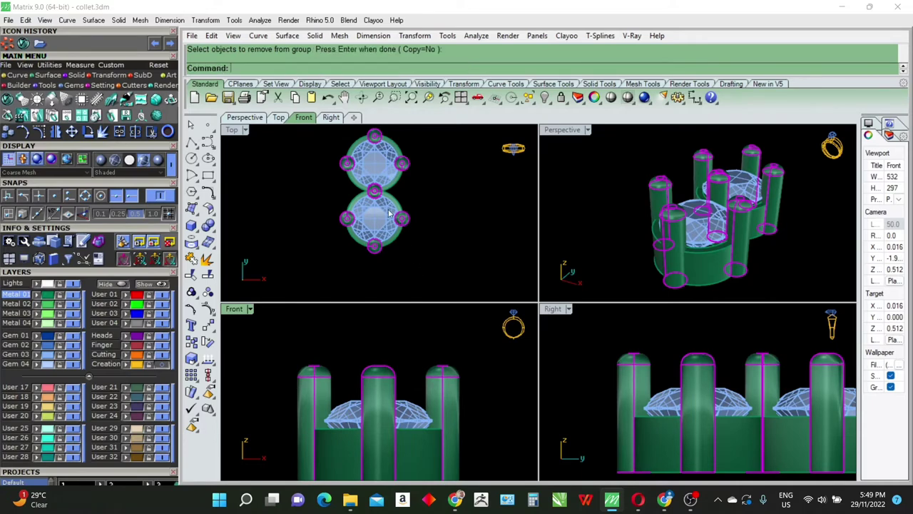
Delete every prong except the shared one and the upper collet's top prong, then reselect the upper collet.
{"action": "left_click", "coordinate": [378, 146], "text": "ctrl"}
{"action": "left_click", "coordinate": [376, 141], "text": "ctrl"}
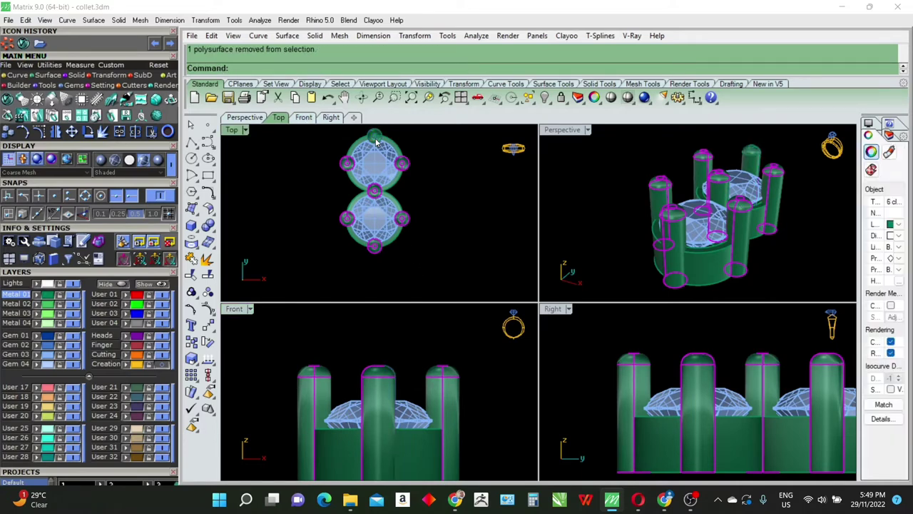
{"action": "key", "text": "Delete"}
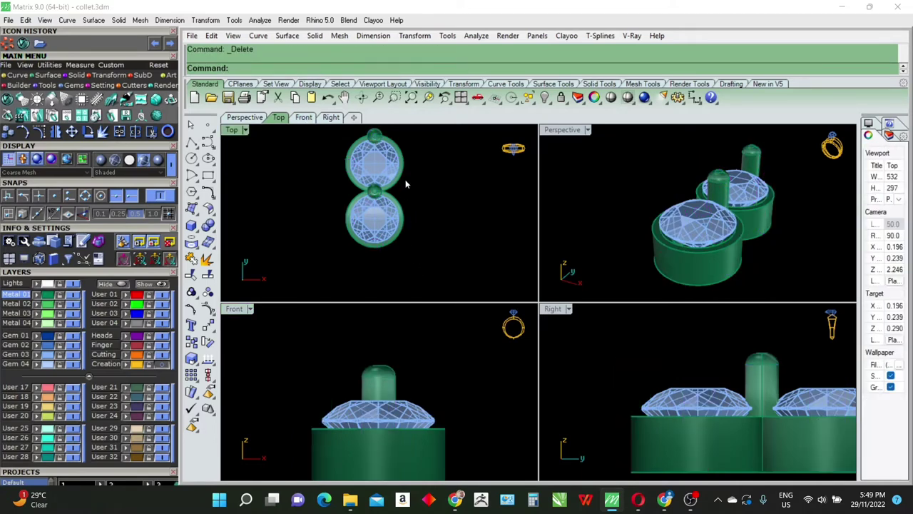
{"action": "left_click_drag", "start_coordinate": [409, 142], "coordinate": [382, 157]}
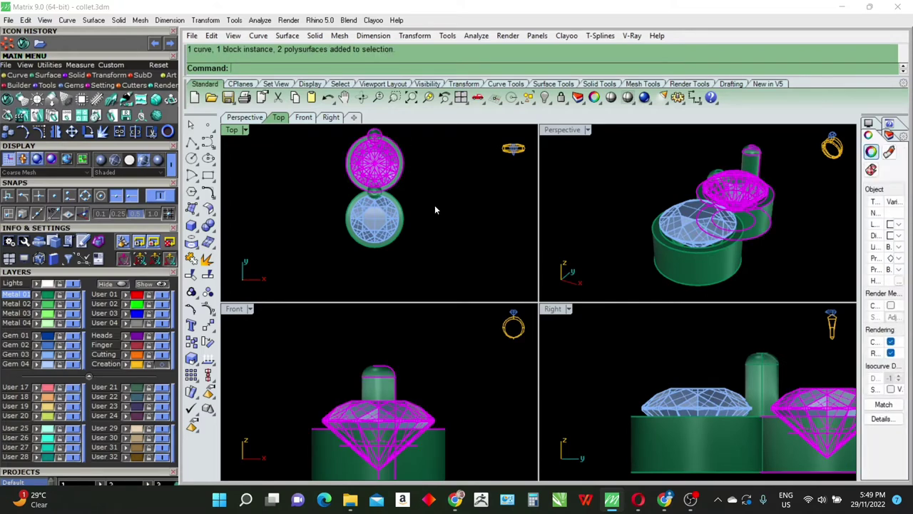
{"action": "double_click", "coordinate": [231, 131]}
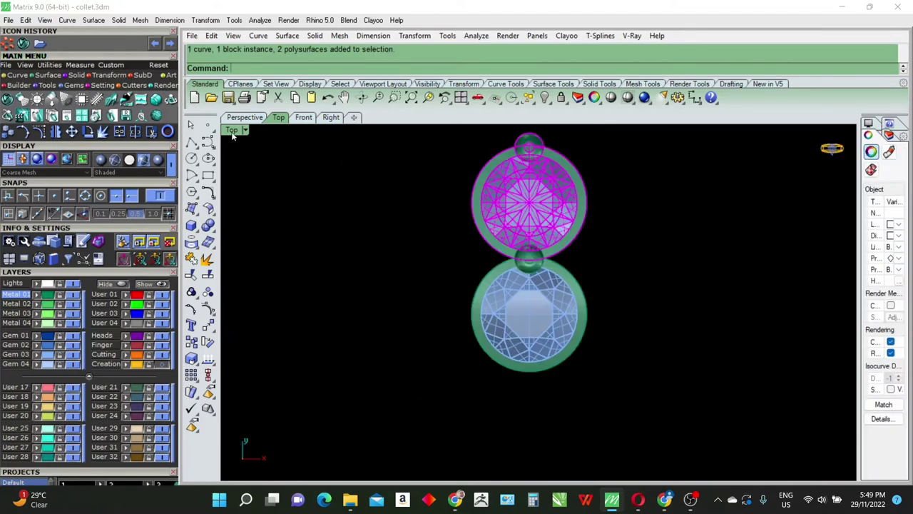
{"action": "left_click", "coordinate": [668, 239]}
{"action": "left_click_drag", "start_coordinate": [613, 147], "coordinate": [525, 167]}
Polar-array the upper collet six times about the origin.
{"action": "type", "text": "ayPolar"}
{"action": "key", "text": "Return"}
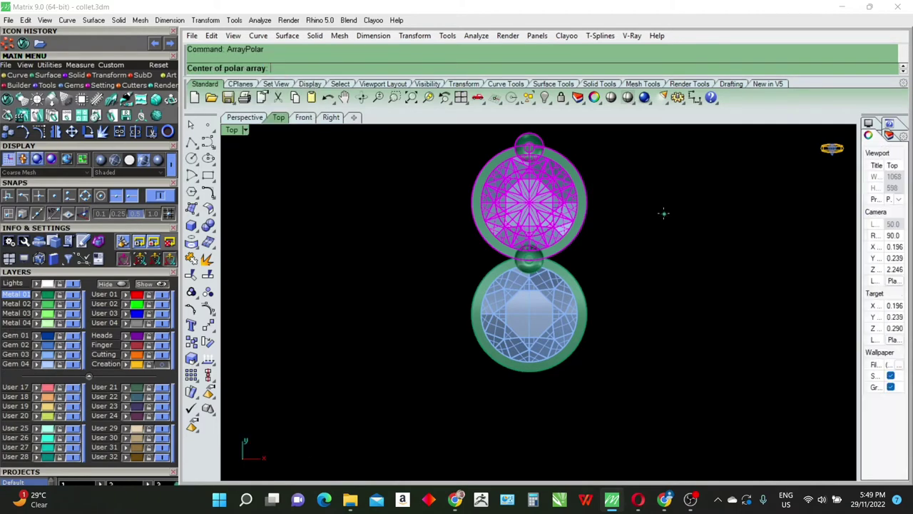
{"action": "type", "text": "0"}
{"action": "key", "text": "Return"}
{"action": "key", "text": "Return"}
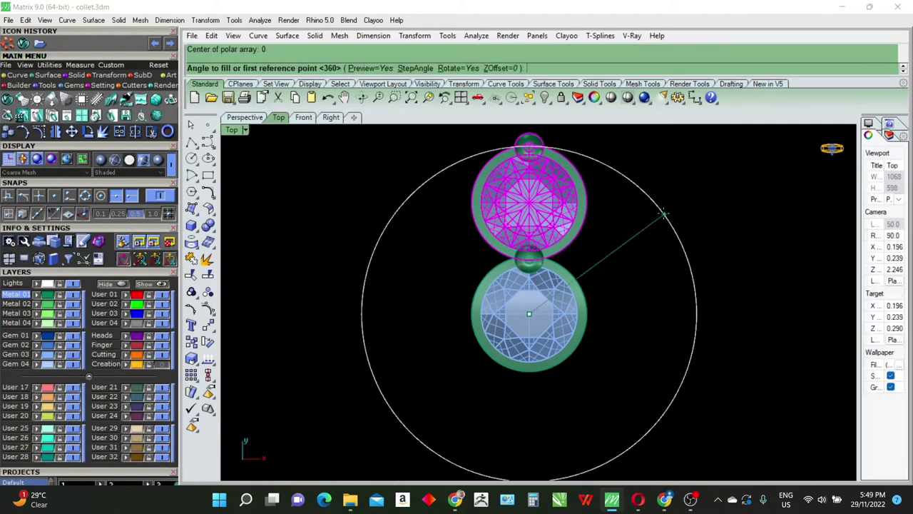
{"action": "key", "text": "Return"}
{"action": "key", "text": "Return"}
Select the small bead between the top and centre collets and start Rotate.
{"action": "left_click", "coordinate": [681, 294]}
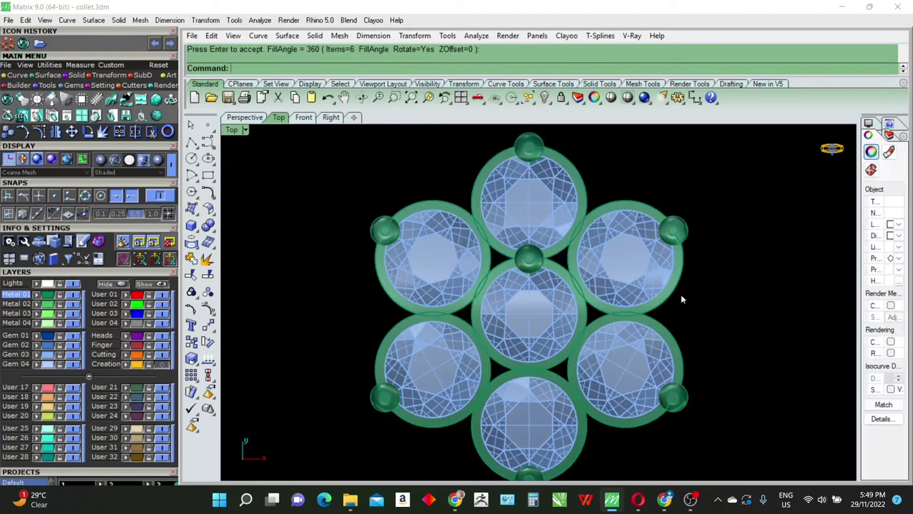
{"action": "left_click", "coordinate": [529, 258]}
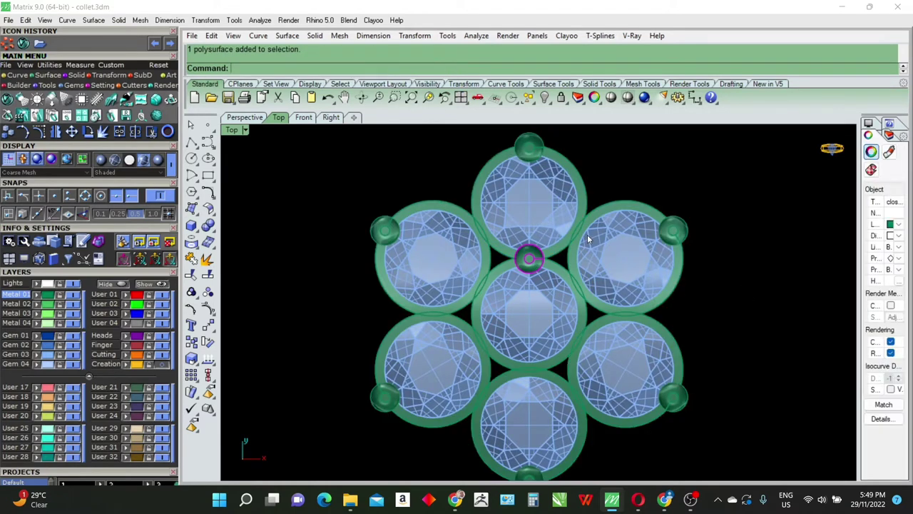
{"action": "type", "text": "rotate"}
{"action": "key", "text": "Return"}
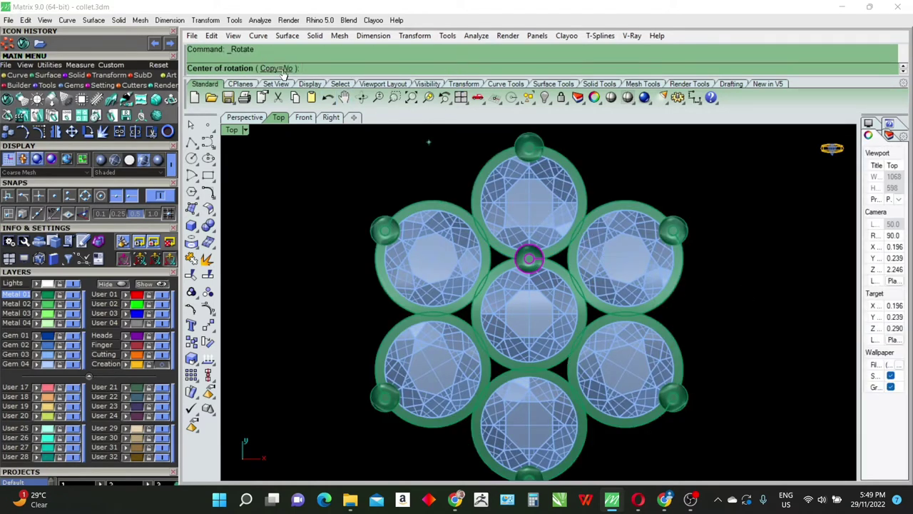
Rotate-copy the bead about the origin into the top/upper-right/centre gap and delete the original.
{"action": "left_click", "coordinate": [281, 69]}
{"action": "type", "text": "0"}
{"action": "key", "text": "Return"}
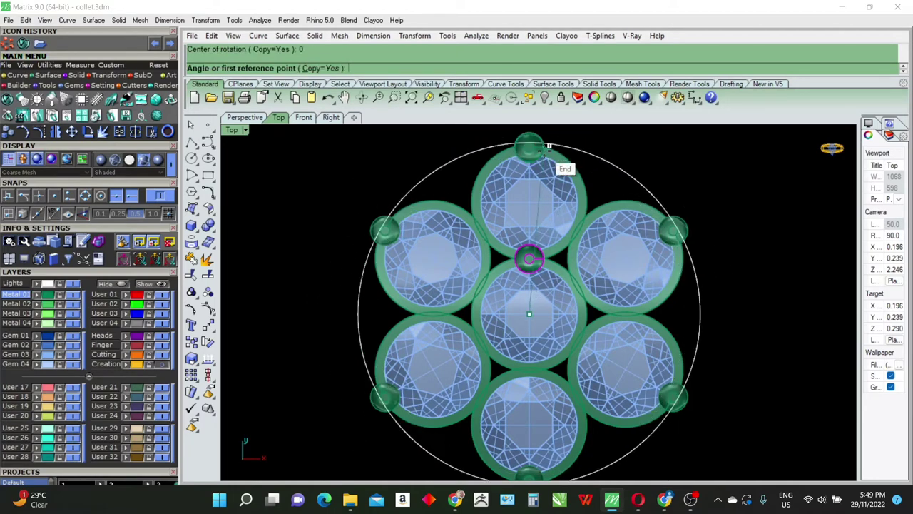
{"action": "right_click_drag", "start_coordinate": [542, 195], "coordinate": [541, 255]}
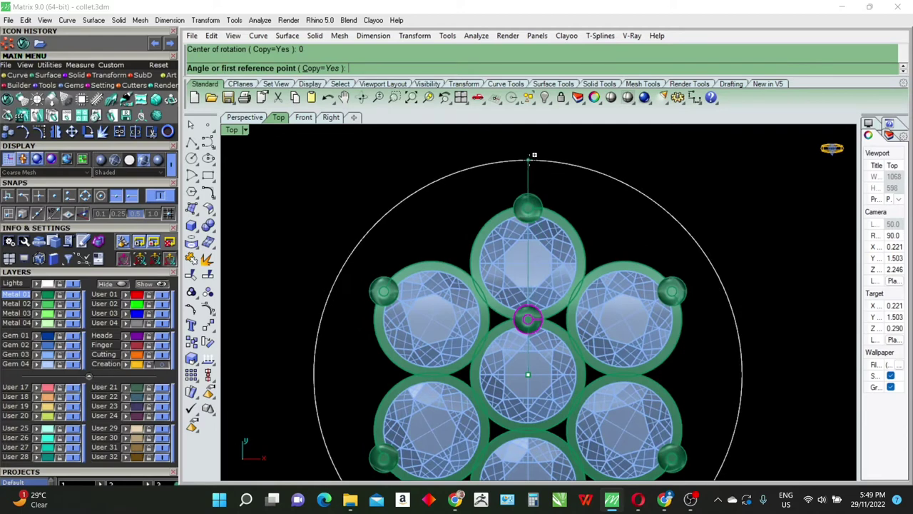
{"action": "left_click", "coordinate": [533, 154]}
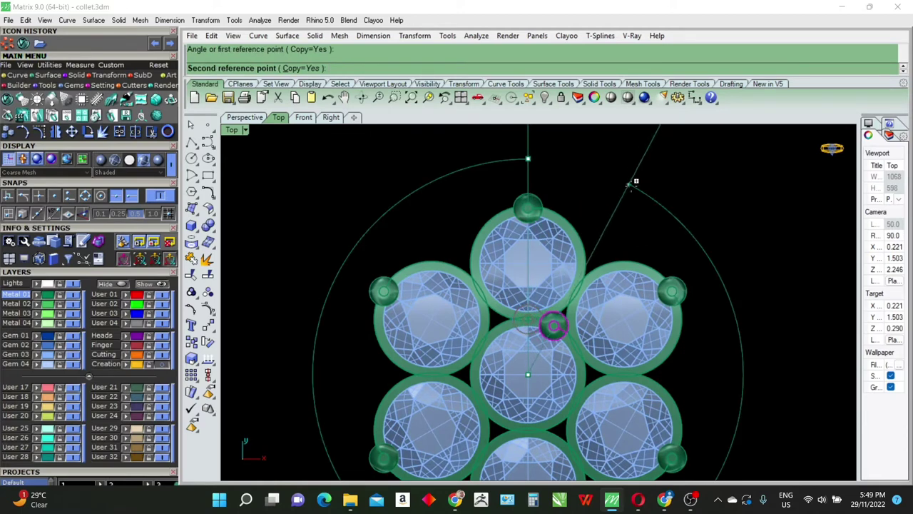
{"action": "scroll", "coordinate": [612, 227], "scroll_direction": "up", "scroll_amount": 4}
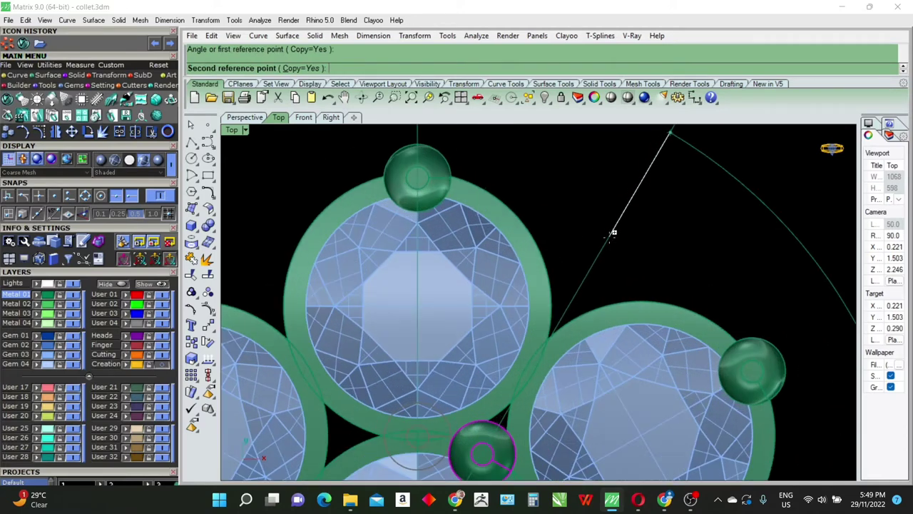
{"action": "scroll", "coordinate": [603, 246], "scroll_direction": "up", "scroll_amount": 2}
{"action": "right_click_drag", "start_coordinate": [602, 248], "coordinate": [639, 143]}
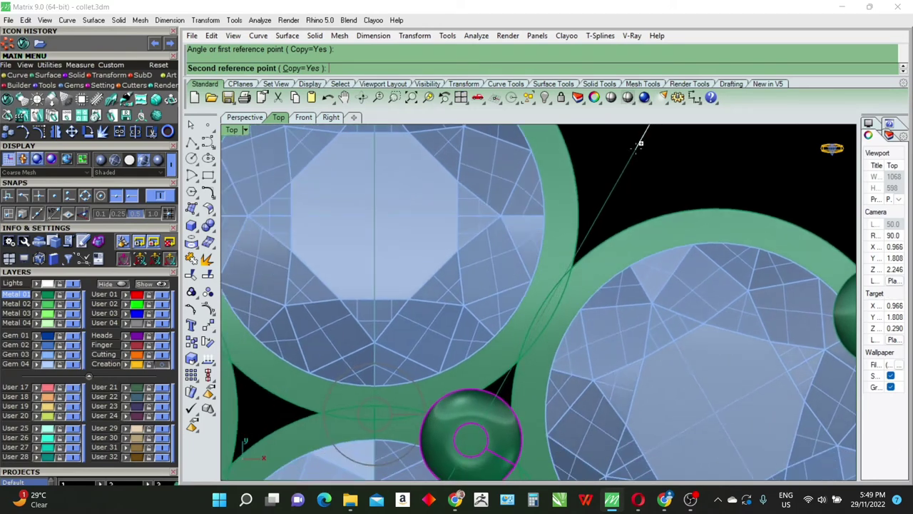
{"action": "left_click", "coordinate": [641, 148]}
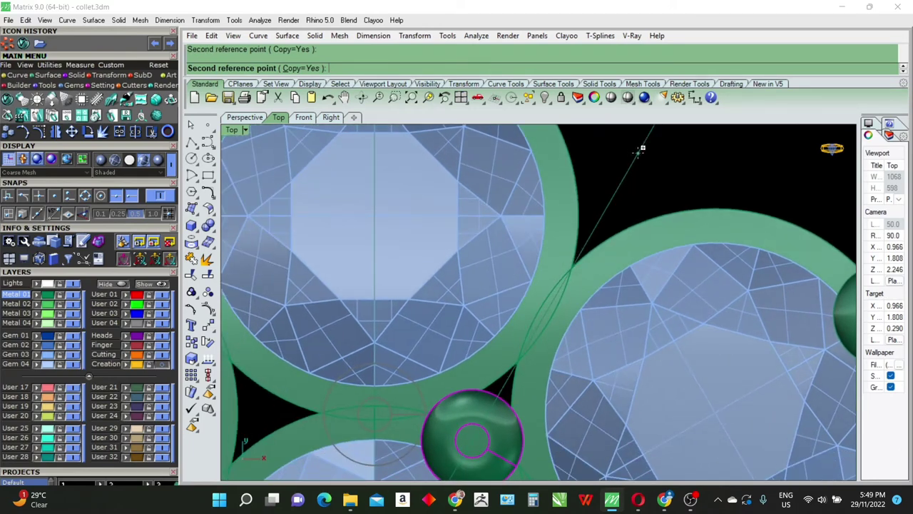
{"action": "key", "text": "Return"}
{"action": "scroll", "coordinate": [618, 201], "scroll_direction": "down", "scroll_amount": 2}
{"action": "scroll", "coordinate": [618, 201], "scroll_direction": "down", "scroll_amount": 3}
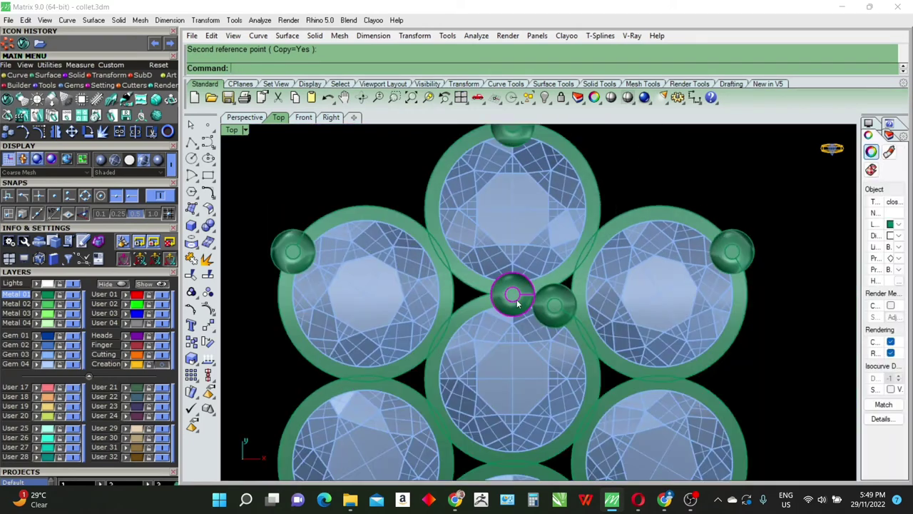
{"action": "key", "text": "Delete"}
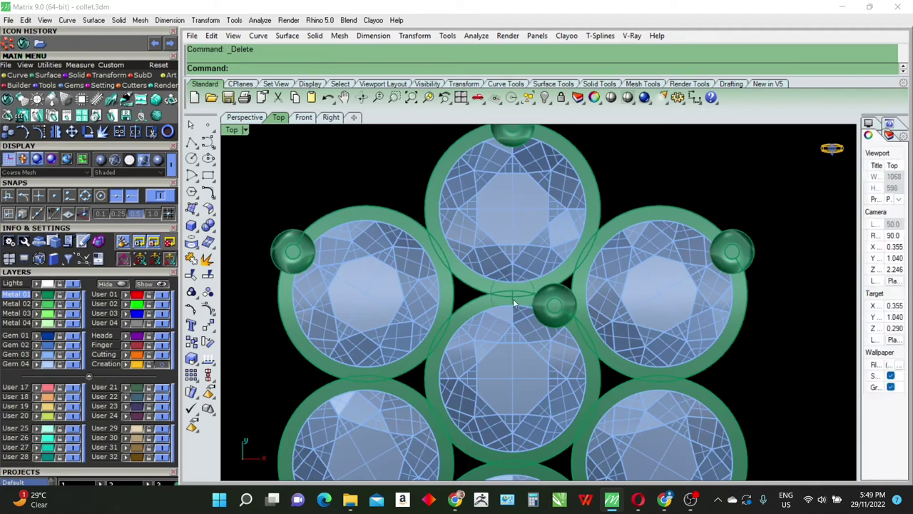
Remove the top gem's overlapping objects from their group, then select the rotated bead.
{"action": "left_click", "coordinate": [490, 291]}
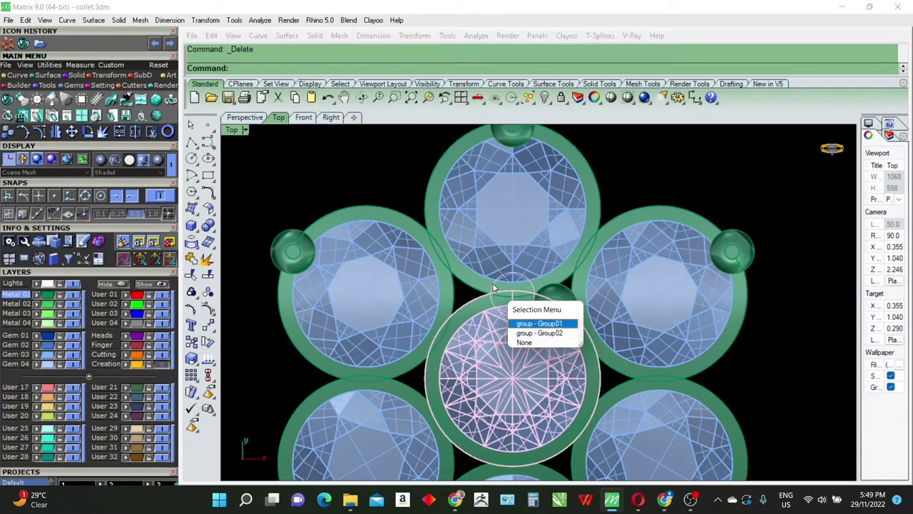
{"action": "left_click", "coordinate": [493, 281]}
{"action": "key", "text": "Escape"}
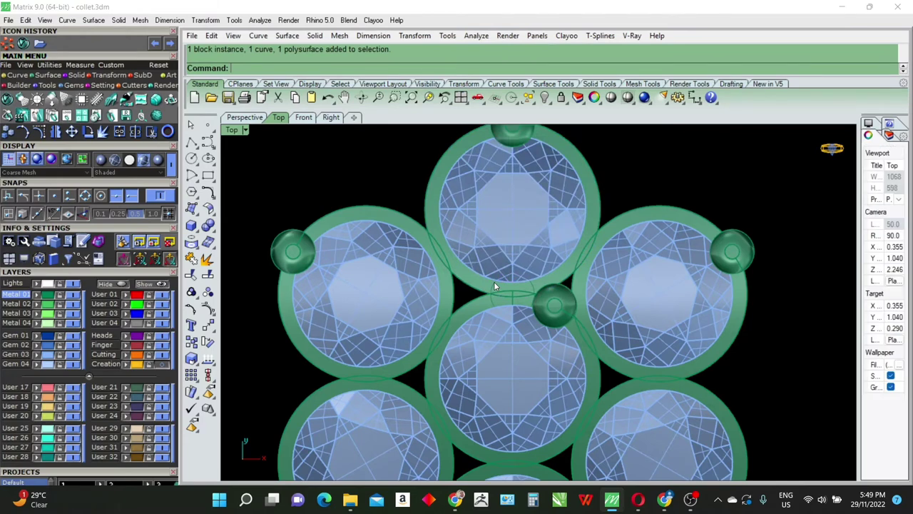
{"action": "type", "text": "rg"}
{"action": "key", "text": "Return"}
{"action": "left_click", "coordinate": [495, 284]}
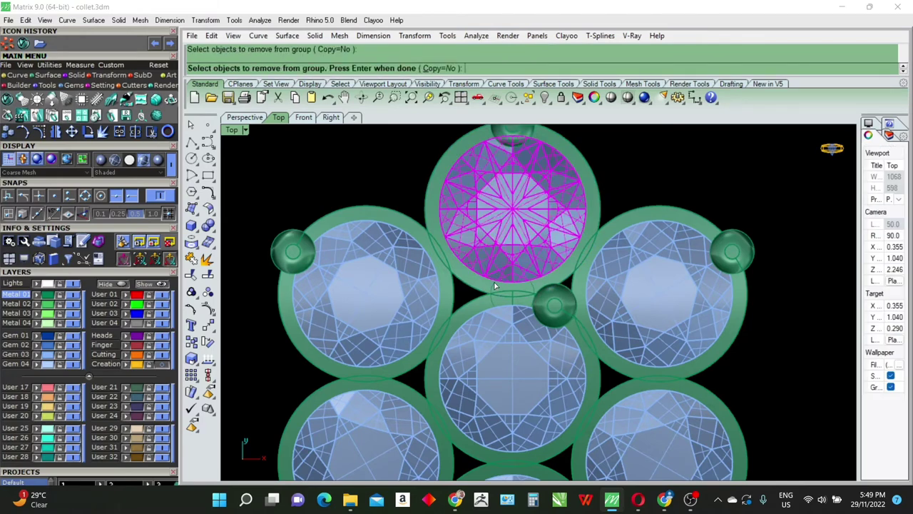
{"action": "left_click", "coordinate": [494, 287]}
{"action": "left_click", "coordinate": [532, 310]}
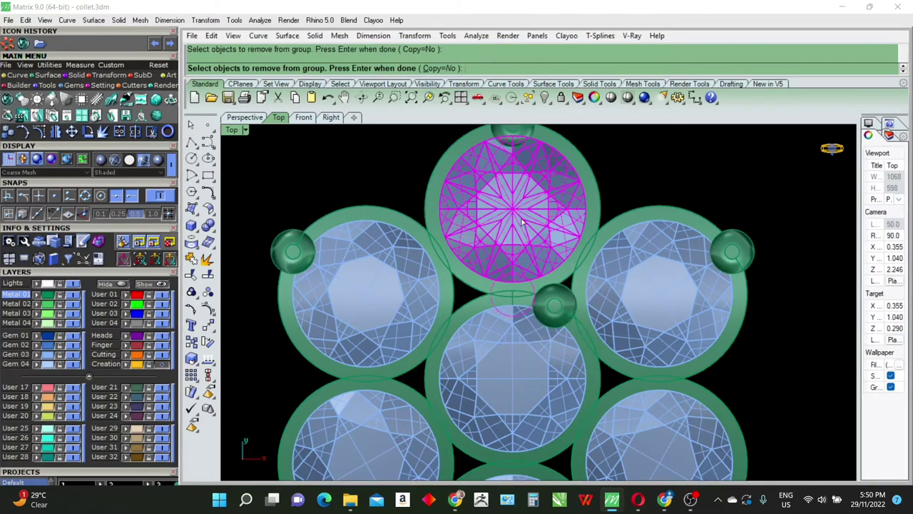
{"action": "left_click", "coordinate": [521, 221]}
{"action": "key", "text": "Return"}
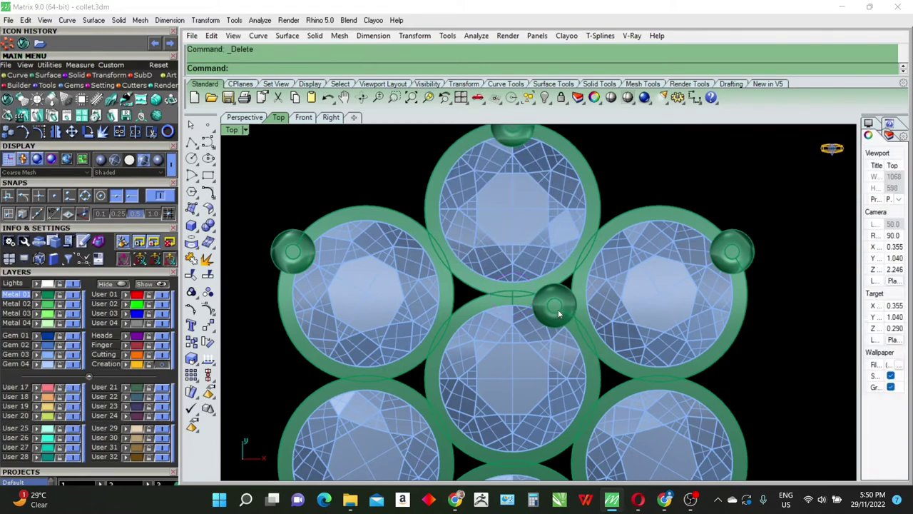
{"action": "left_click", "coordinate": [555, 307]}
{"action": "scroll", "coordinate": [558, 316], "scroll_direction": "down", "scroll_amount": 3}
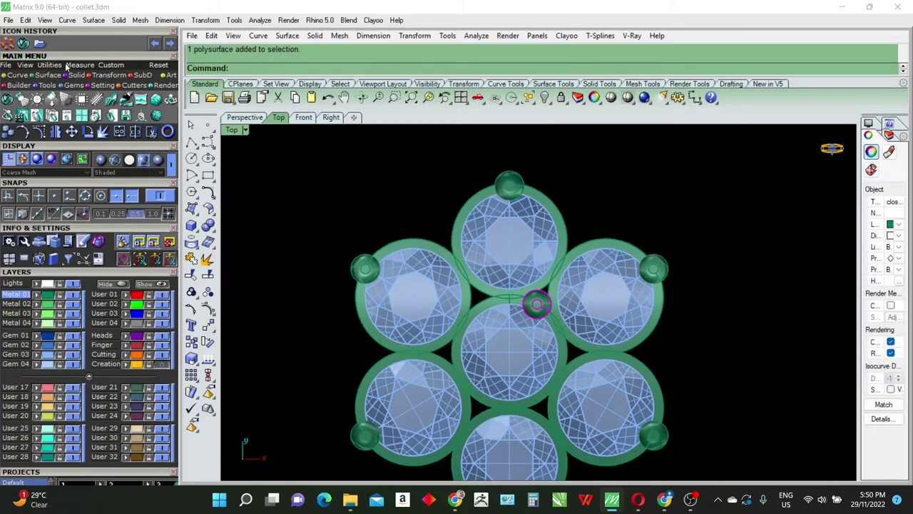
Polar-array the bead six times about the origin around the centre collet.
{"action": "left_click", "coordinate": [7, 44]}
{"action": "key", "text": "Escape"}
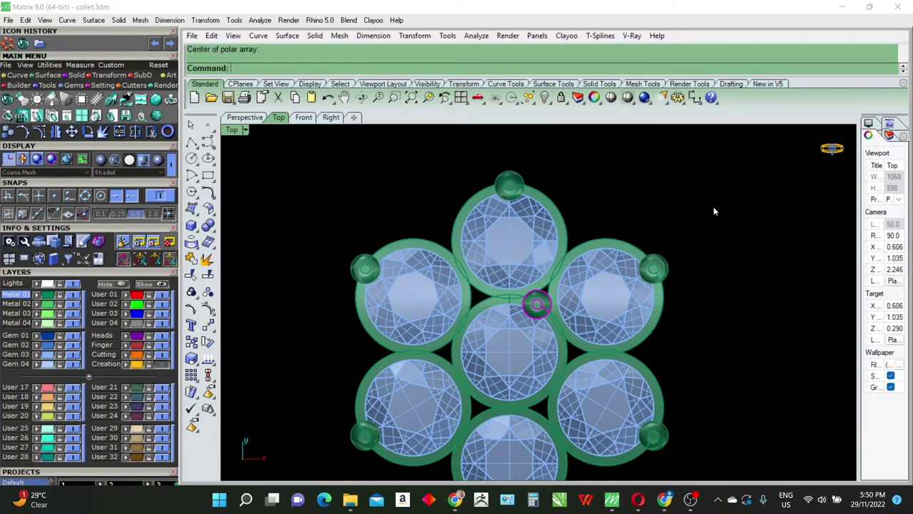
{"action": "key", "text": "Return"}
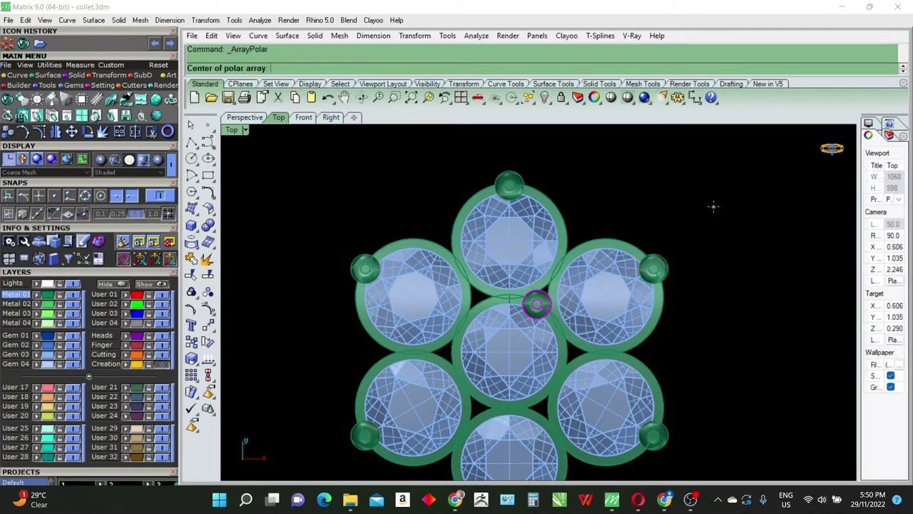
{"action": "type", "text": "0"}
{"action": "key", "text": "Return"}
{"action": "key", "text": "Return"}
{"action": "key", "text": "Return"}
{"action": "key", "text": "Return"}
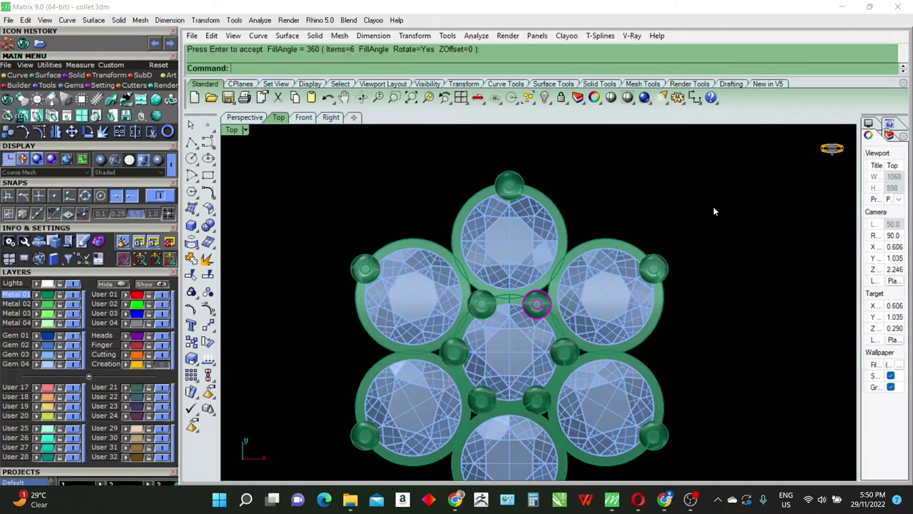
{"action": "key", "text": "Escape"}
Copy a bead into the gap between two outer collets.
{"action": "scroll", "coordinate": [556, 308], "scroll_direction": "up", "scroll_amount": 3}
{"action": "scroll", "coordinate": [557, 308], "scroll_direction": "up", "scroll_amount": 3}
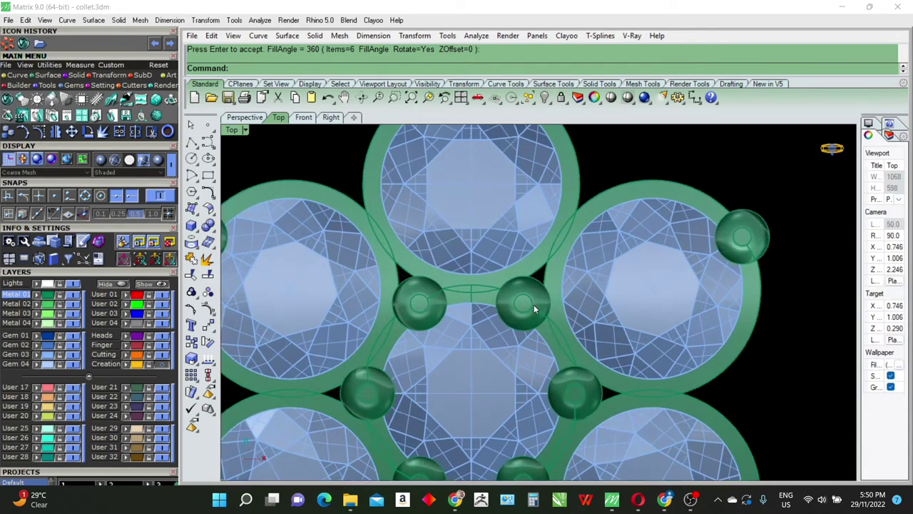
{"action": "left_click", "coordinate": [533, 308]}
{"action": "right_click_drag", "start_coordinate": [592, 298], "coordinate": [565, 338]}
{"action": "type", "text": "copy"}
{"action": "key", "text": "Return"}
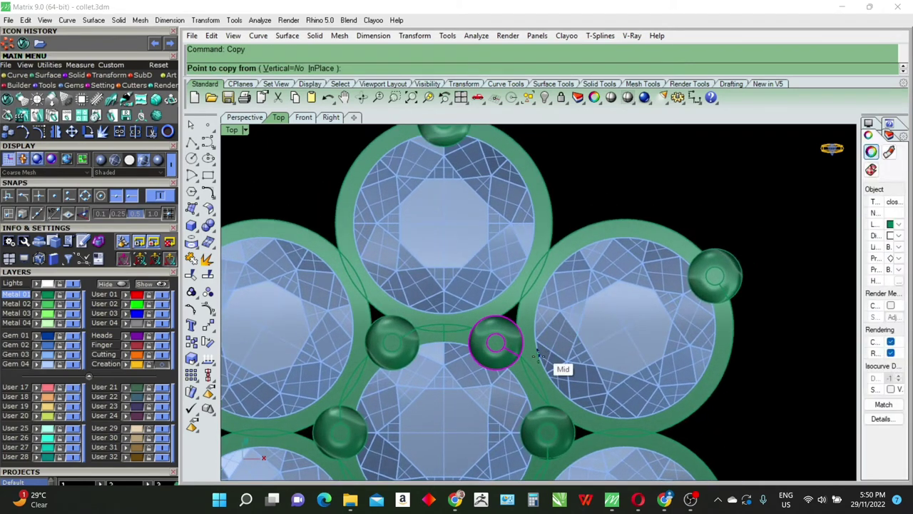
{"action": "right_click_drag", "start_coordinate": [577, 198], "coordinate": [566, 239]}
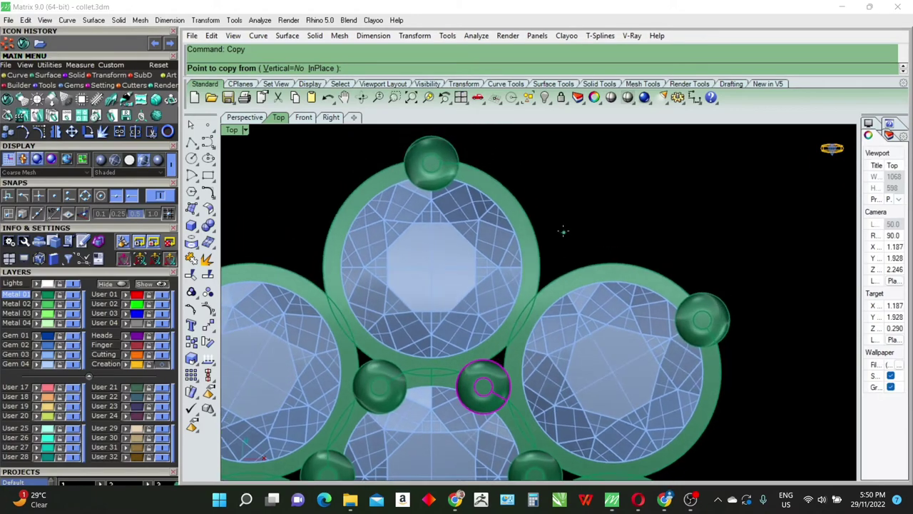
{"action": "scroll", "coordinate": [563, 230], "scroll_direction": "down", "scroll_amount": 3}
{"action": "key", "text": "Escape"}
{"action": "left_click", "coordinate": [544, 363]}
{"action": "scroll", "coordinate": [652, 367], "scroll_direction": "up", "scroll_amount": 3}
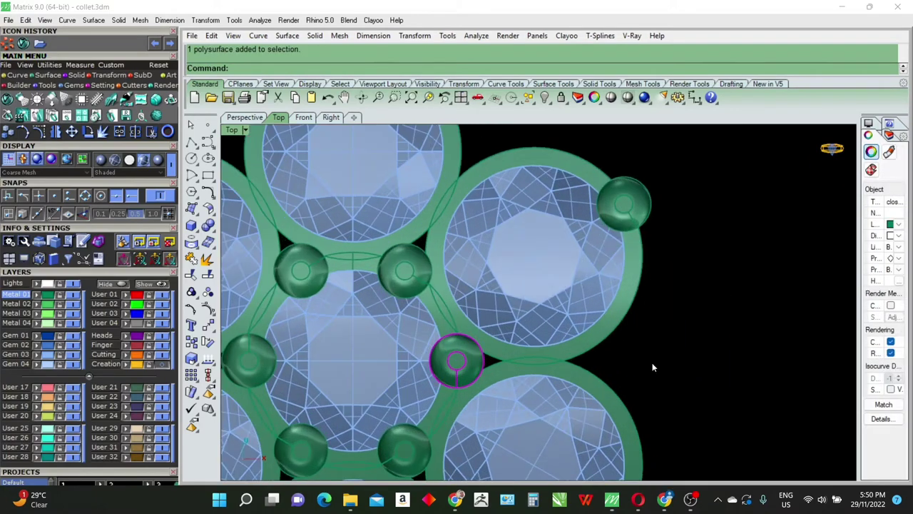
{"action": "right_click", "coordinate": [652, 364]}
{"action": "left_click", "coordinate": [650, 361]}
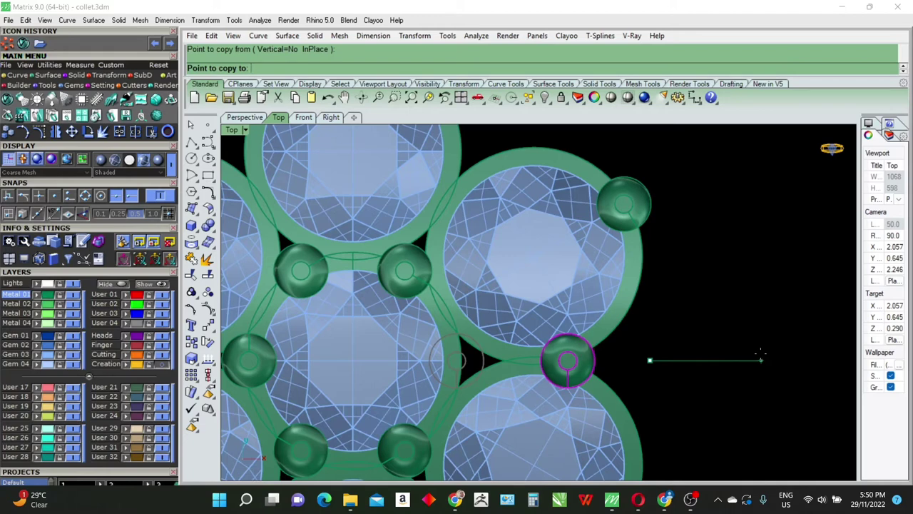
{"action": "left_click", "coordinate": [762, 353]}
{"action": "key", "text": "Return"}
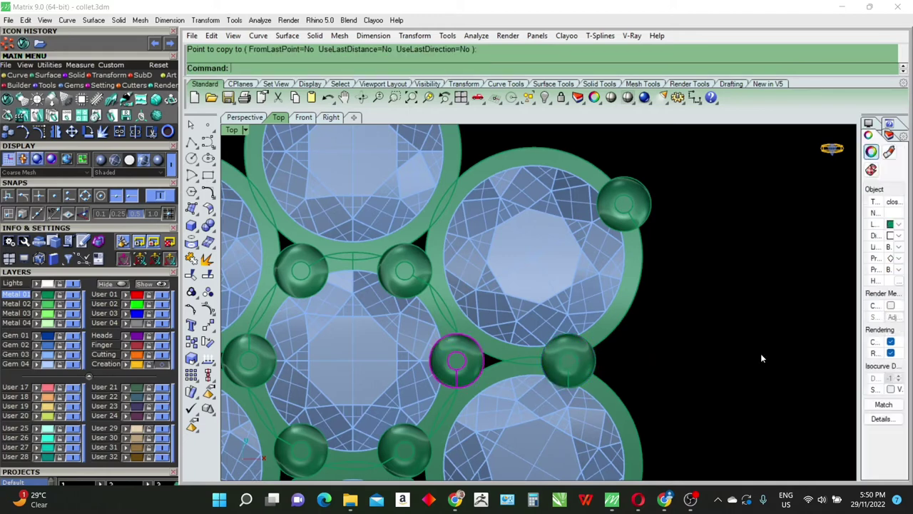
Polar-array the outer bead six times about the origin.
{"action": "left_click", "coordinate": [567, 361]}
{"action": "scroll", "coordinate": [599, 341], "scroll_direction": "down", "scroll_amount": 3}
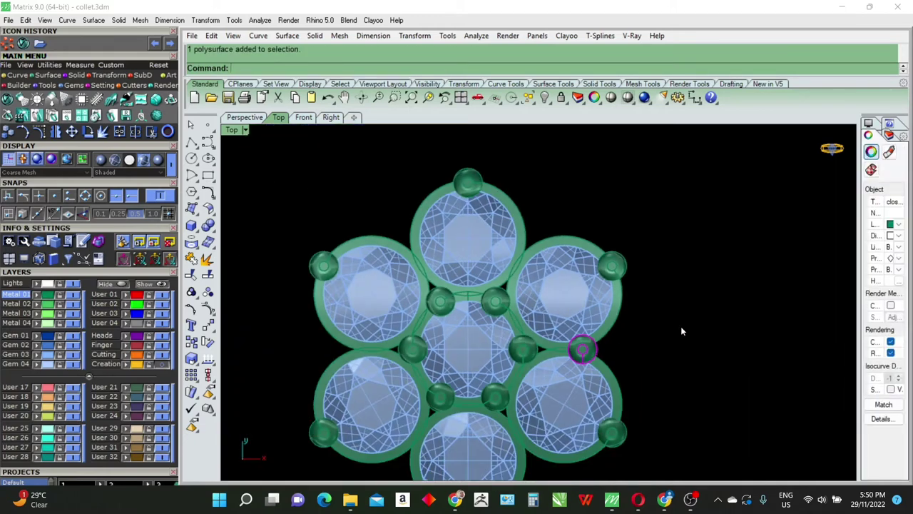
{"action": "type", "text": "ArrayPolar"}
{"action": "key", "text": "Return"}
{"action": "type", "text": "0"}
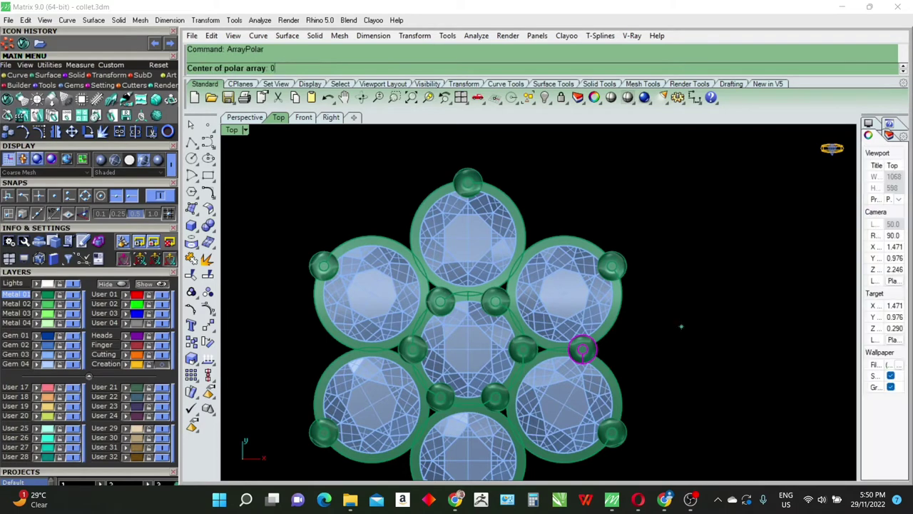
{"action": "key", "text": "Return"}
{"action": "key", "text": "Return"}
{"action": "key", "text": "Return"}
{"action": "key", "text": "Return"}
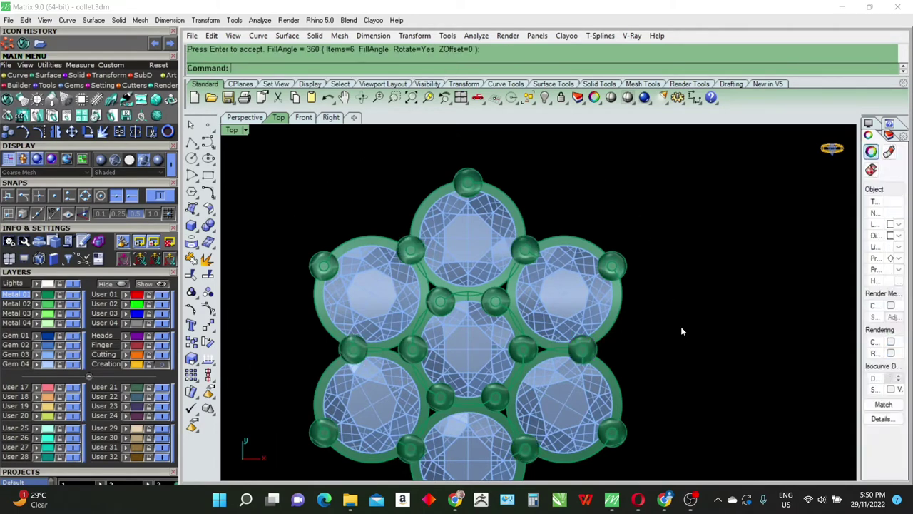
{"action": "scroll", "coordinate": [620, 285], "scroll_direction": "down", "scroll_amount": 3}
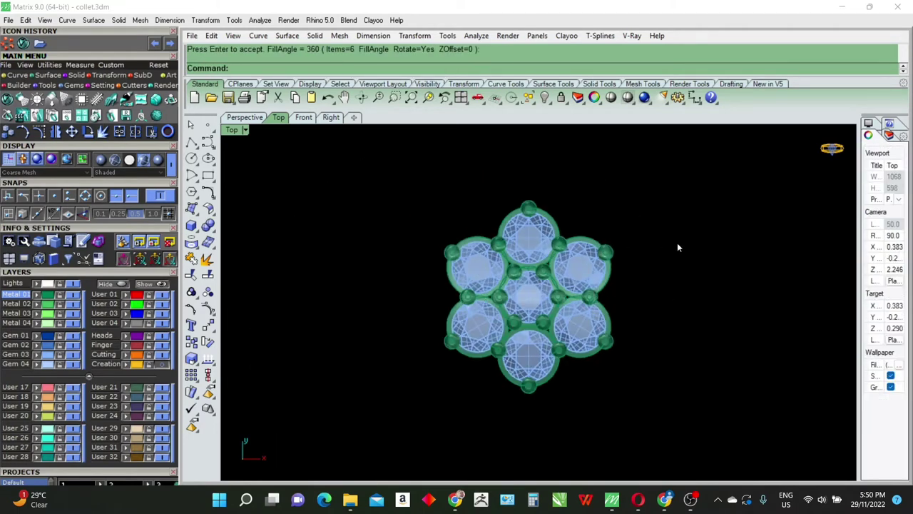
Select all cluster parts in Perspective, group them with Ctrl+G, and restore four viewports.
{"action": "left_click", "coordinate": [240, 122]}
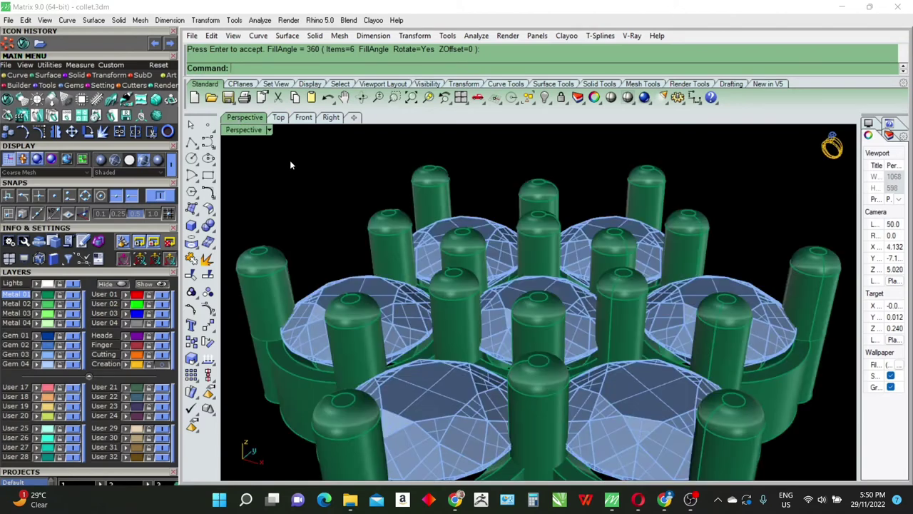
{"action": "right_click_drag", "start_coordinate": [290, 160], "coordinate": [525, 282]}
{"action": "scroll", "coordinate": [525, 282], "scroll_direction": "down", "scroll_amount": 3}
{"action": "right_click_drag", "start_coordinate": [618, 332], "coordinate": [684, 240]}
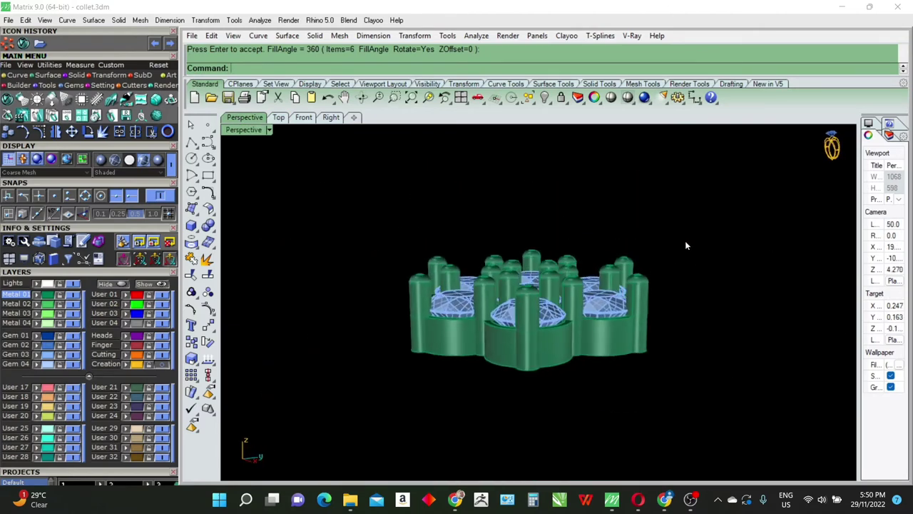
{"action": "left_click_drag", "start_coordinate": [728, 197], "coordinate": [361, 399]}
{"action": "right_click_drag", "start_coordinate": [719, 232], "coordinate": [707, 366]}
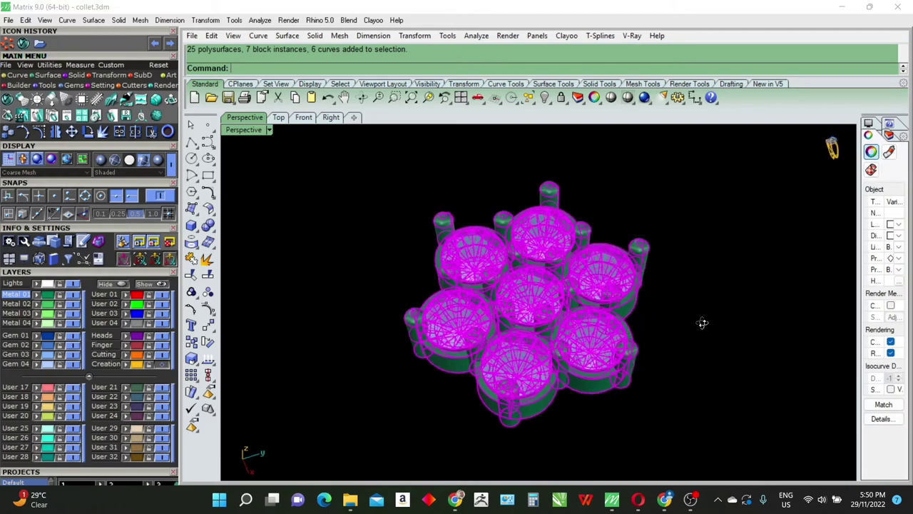
{"action": "key", "text": "ctrl+g"}
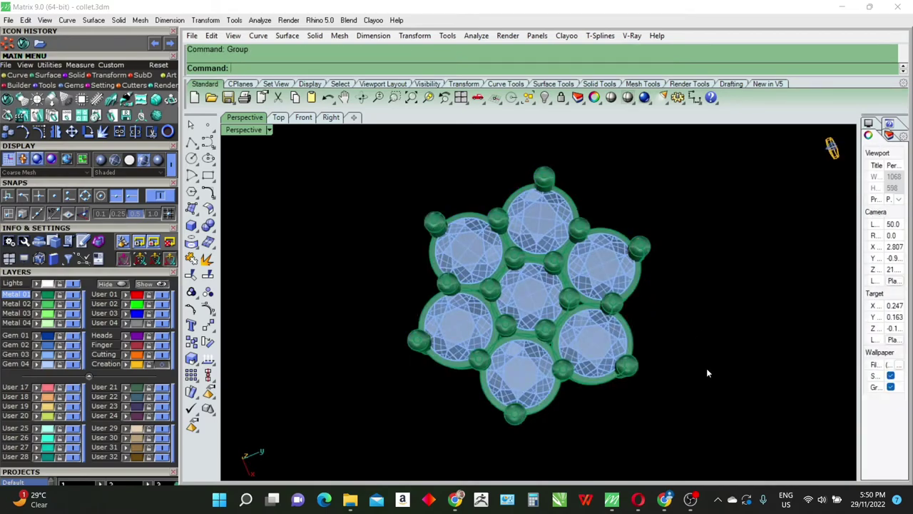
{"action": "double_click", "coordinate": [235, 130]}
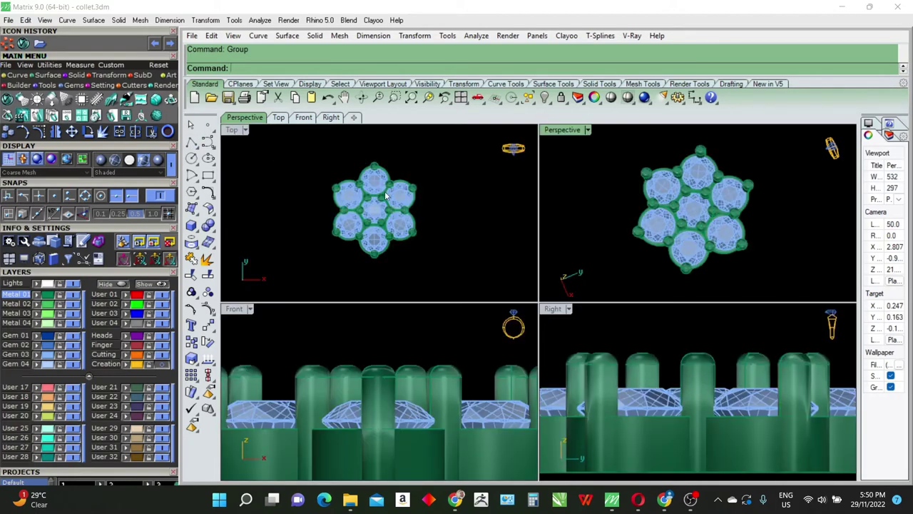
{"action": "key", "text": "ctrl+a"}
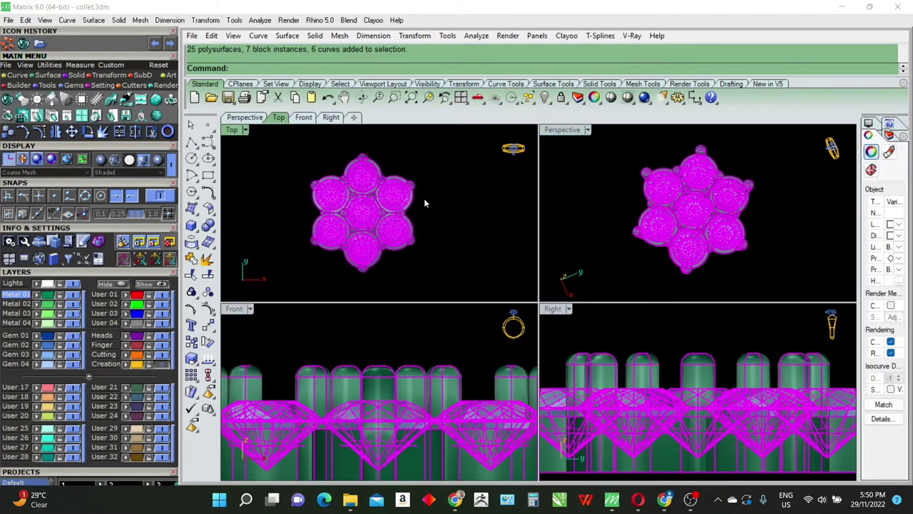
Rotate the whole cluster about the origin with Copy off, turning outer collets to left and right.
{"action": "type", "text": "rotate"}
{"action": "key", "text": "Return"}
{"action": "type", "text": "0"}
{"action": "key", "text": "Return"}
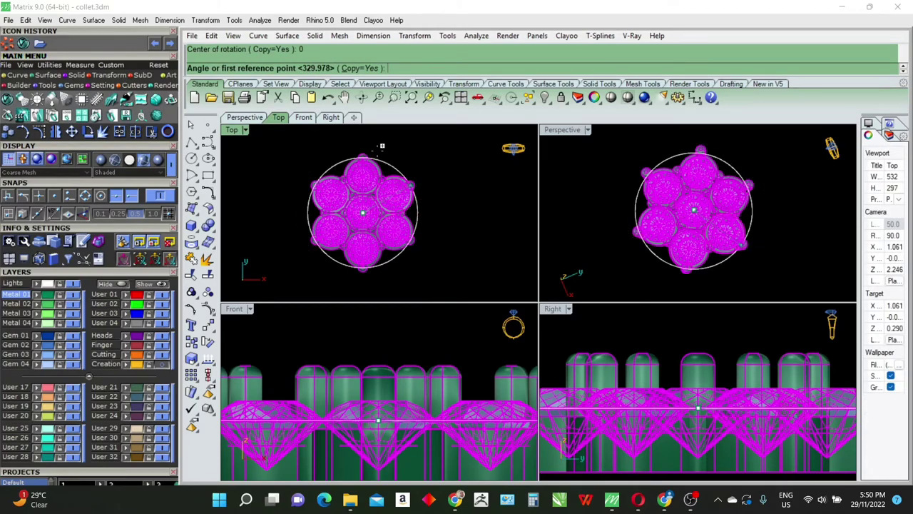
{"action": "left_click", "coordinate": [371, 125]}
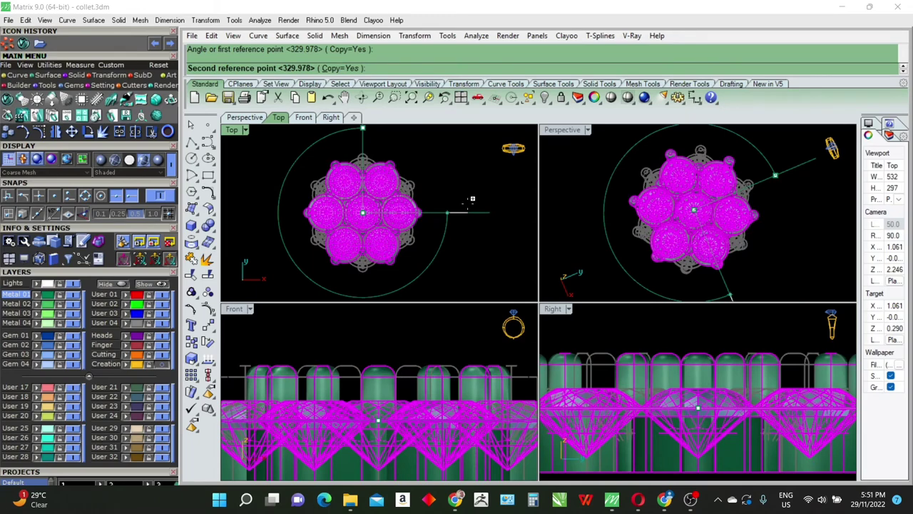
{"action": "left_click", "coordinate": [345, 67]}
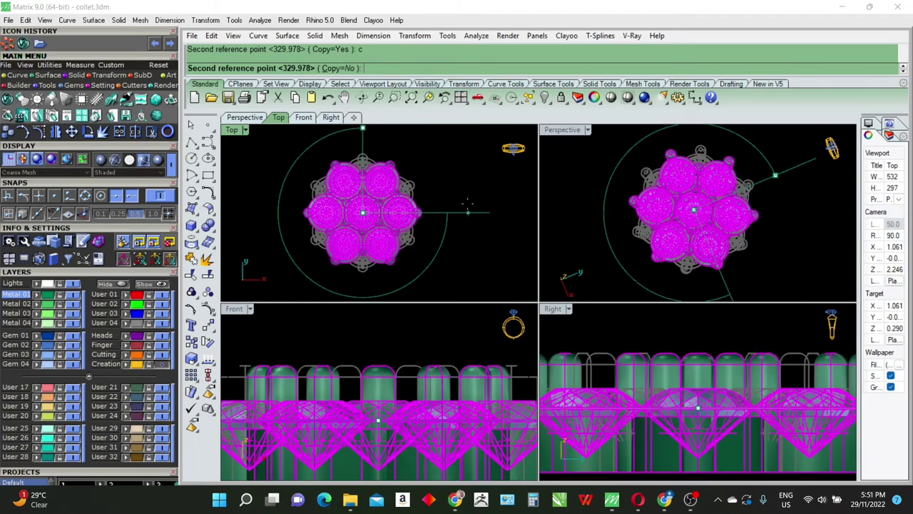
{"action": "left_click", "coordinate": [467, 203]}
{"action": "left_click", "coordinate": [462, 206]}
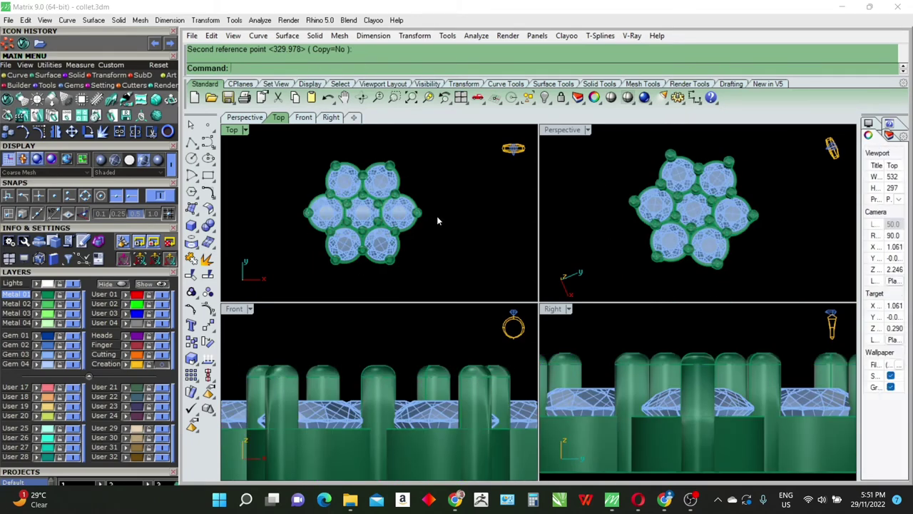
{"action": "double_click", "coordinate": [236, 310]}
Draw a 17.6 diameter finger circle centred at the origin in the Front view.
{"action": "scroll", "coordinate": [536, 273], "scroll_direction": "down", "scroll_amount": 5}
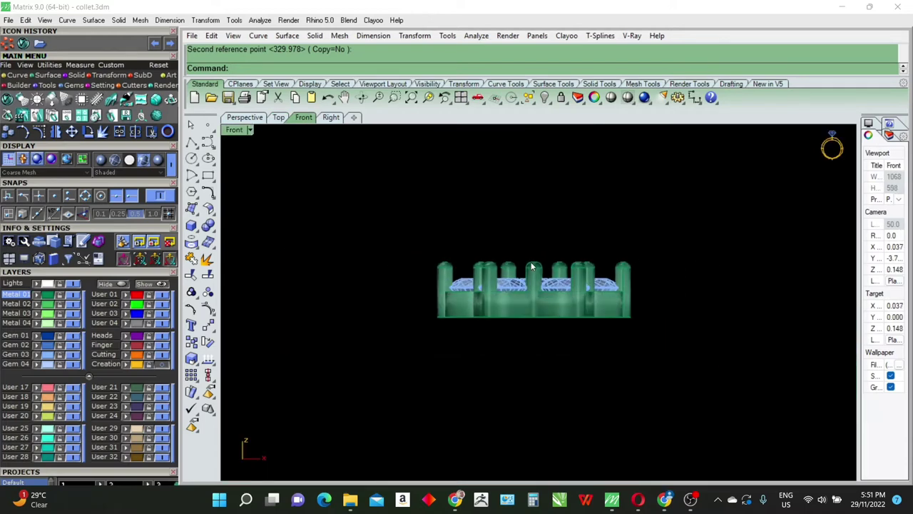
{"action": "right_click_drag", "start_coordinate": [652, 318], "coordinate": [643, 305]}
{"action": "left_click", "coordinate": [19, 75]}
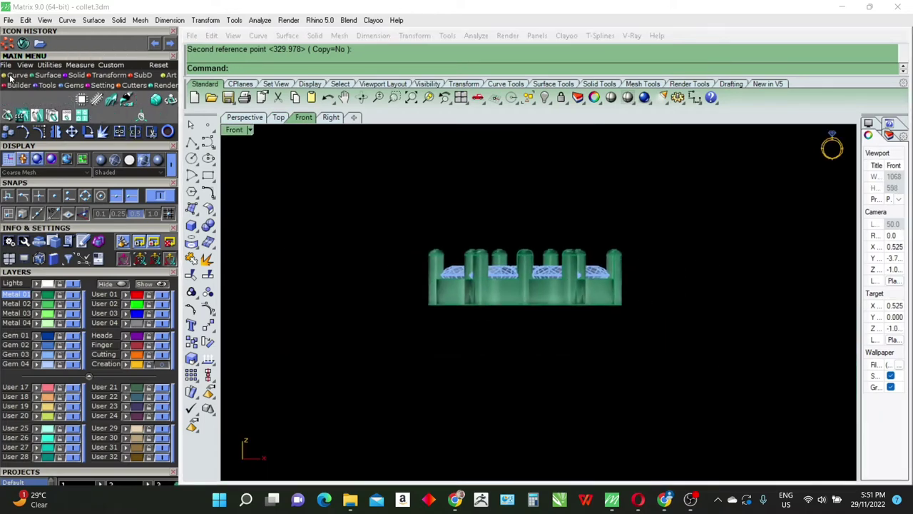
{"action": "left_click", "coordinate": [72, 100]}
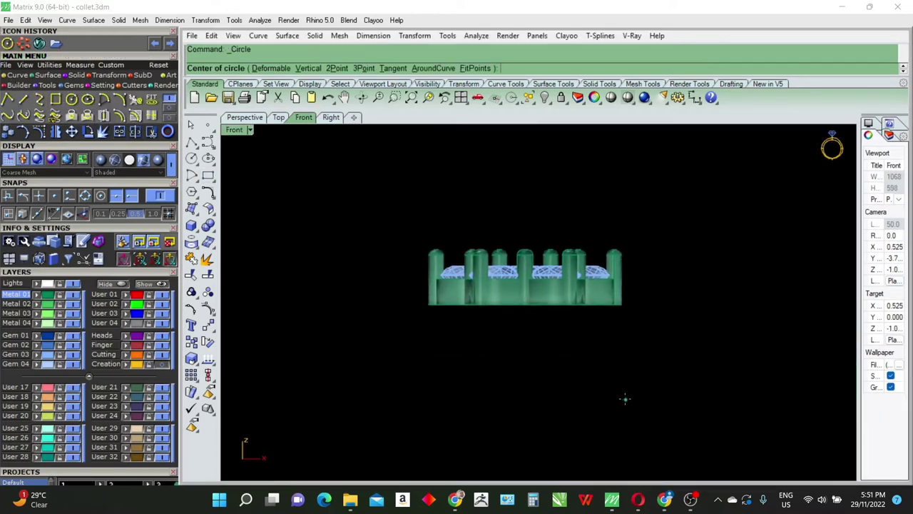
{"action": "type", "text": "0"}
{"action": "key", "text": "Return"}
{"action": "type", "text": "17.6"}
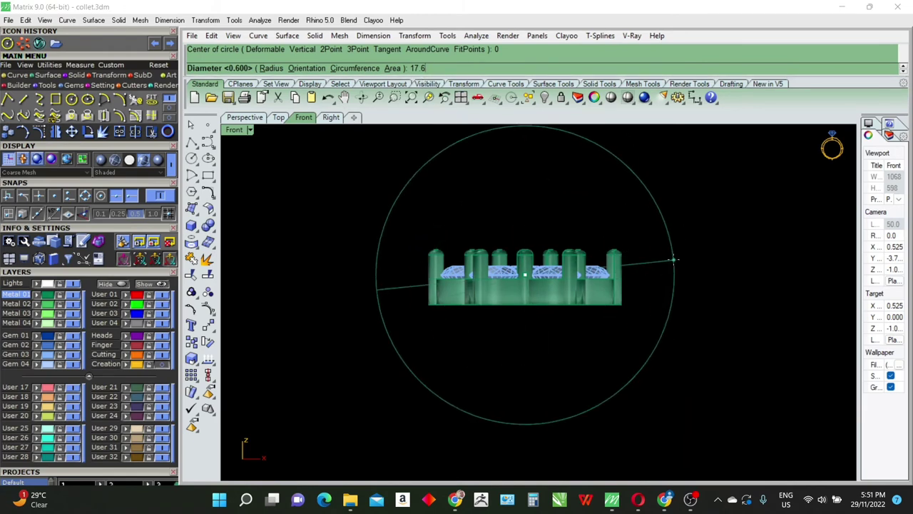
{"action": "key", "text": "Return"}
Window-select the collet cluster and move it up onto the top of the circle.
{"action": "scroll", "coordinate": [438, 362], "scroll_direction": "down", "scroll_amount": 3}
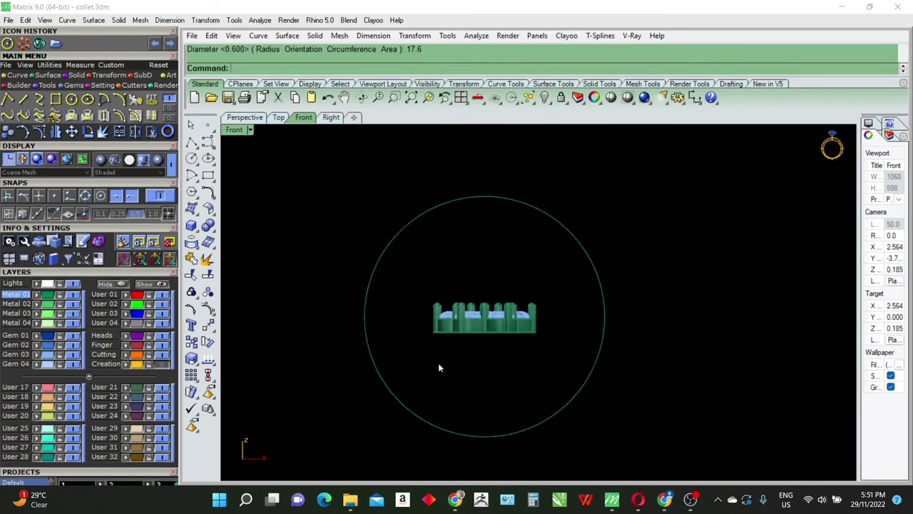
{"action": "scroll", "coordinate": [426, 361], "scroll_direction": "down", "scroll_amount": 1}
{"action": "left_click_drag", "start_coordinate": [426, 361], "coordinate": [544, 291]}
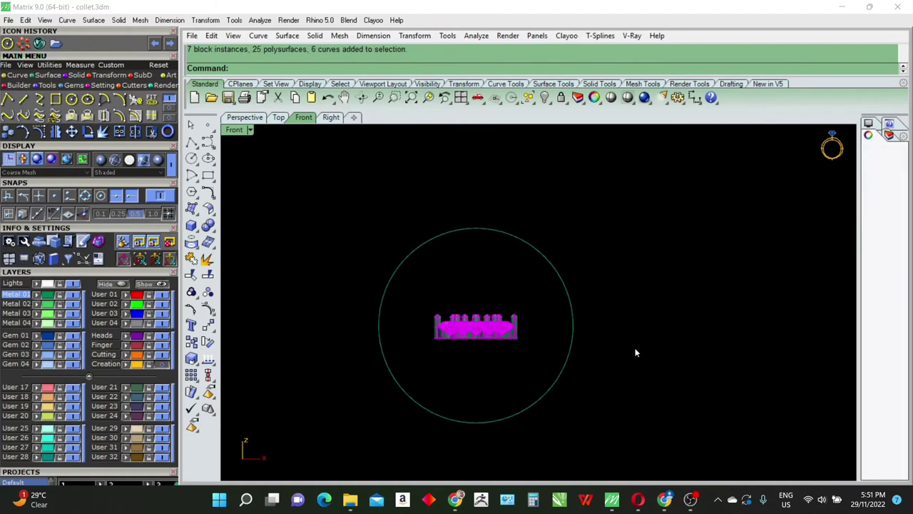
{"action": "type", "text": "m"}
{"action": "key", "text": "Return"}
{"action": "left_click", "coordinate": [655, 373]}
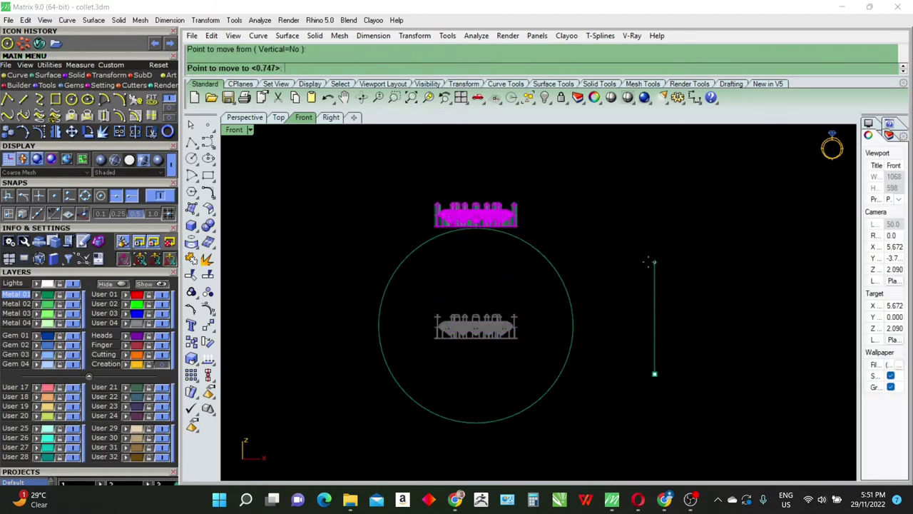
{"action": "left_click", "coordinate": [648, 261]}
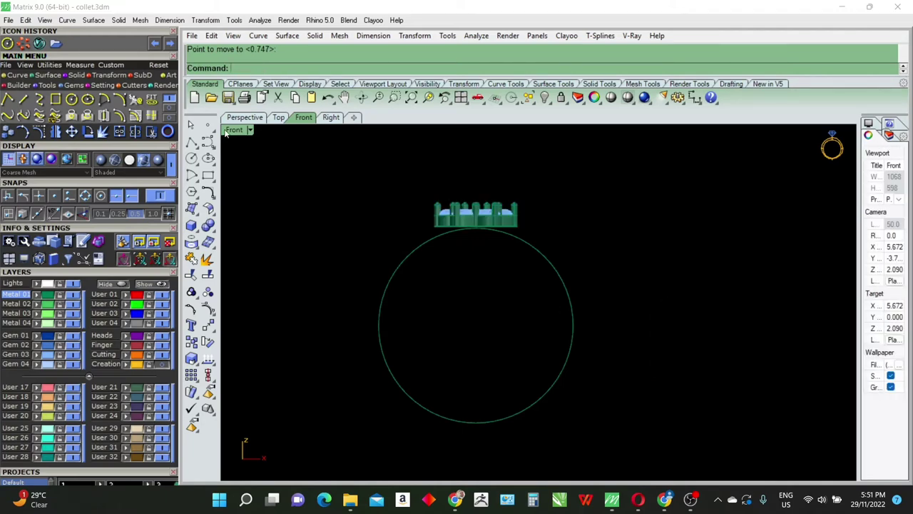
Maximize the perspective view, frame all objects, then select the finger circle.
{"action": "double_click", "coordinate": [227, 133]}
{"action": "double_click", "coordinate": [565, 134]}
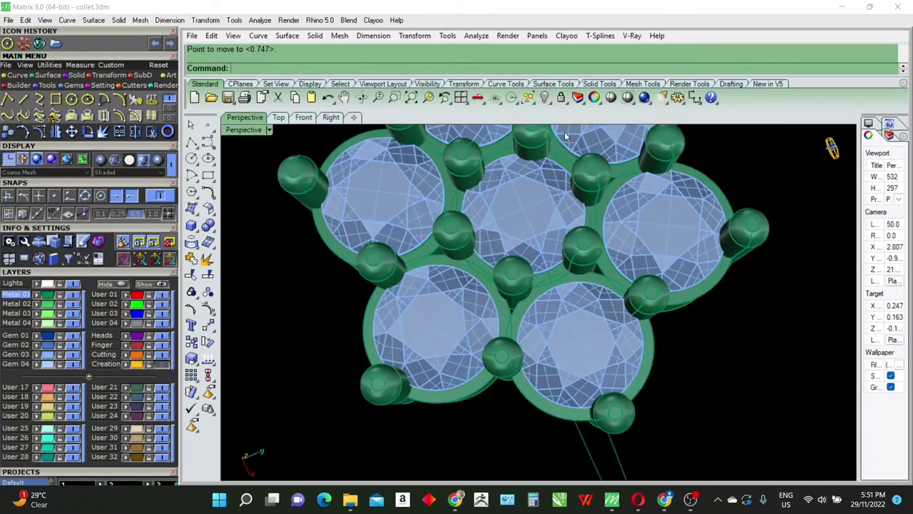
{"action": "scroll", "coordinate": [528, 234], "scroll_direction": "down", "scroll_amount": 3}
{"action": "scroll", "coordinate": [528, 233], "scroll_direction": "down", "scroll_amount": 4}
{"action": "right_click_drag", "start_coordinate": [560, 267], "coordinate": [614, 208]}
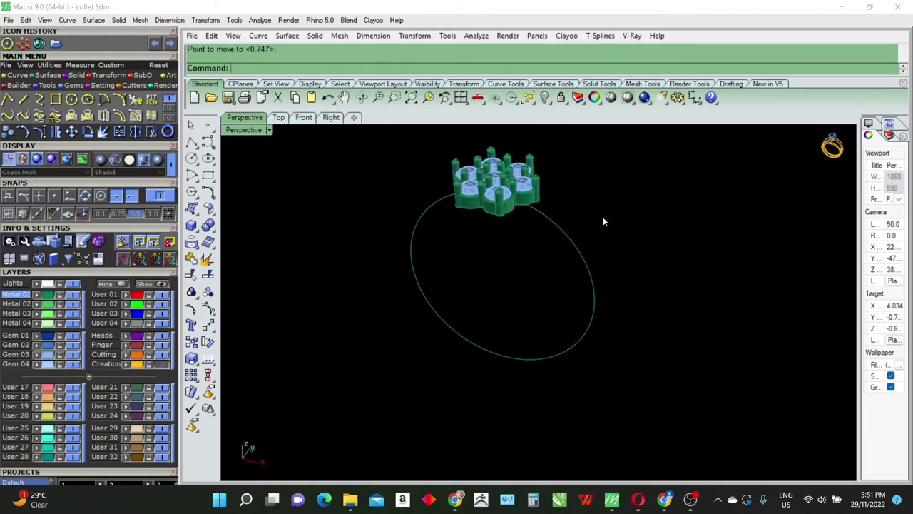
{"action": "key", "text": "ctrl+a"}
{"action": "type", "text": "zs"}
{"action": "key", "text": "Return"}
{"action": "key", "text": "Escape"}
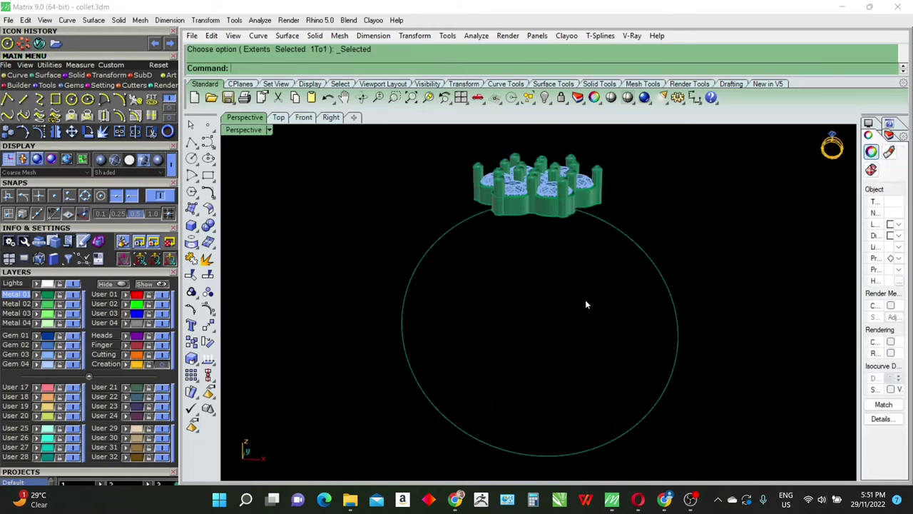
{"action": "mouse_move", "coordinate": [689, 292]}
{"action": "right_mouse_down"}
{"action": "mouse_move", "coordinate": [611, 328]}
{"action": "mouse_move", "coordinate": [628, 273]}
{"action": "mouse_move", "coordinate": [560, 324]}
{"action": "mouse_move", "coordinate": [587, 324]}
{"action": "right_mouse_up"}
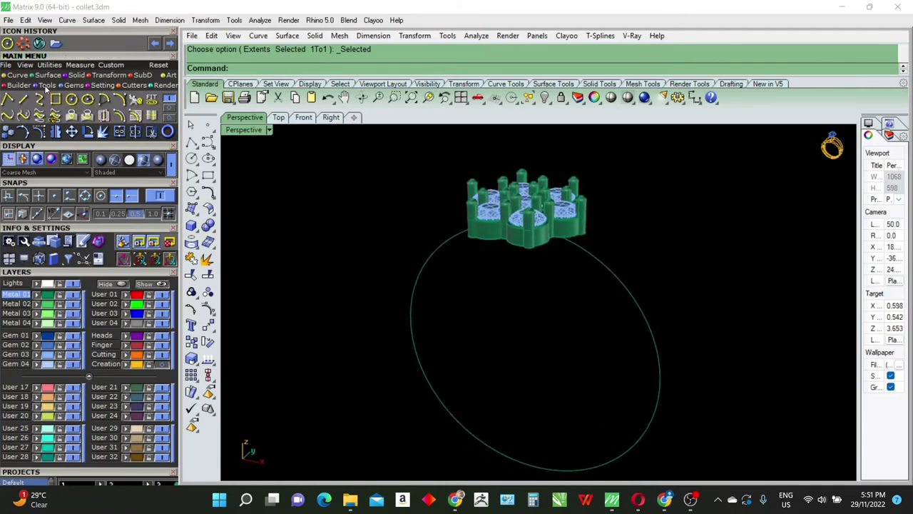
{"action": "left_click_drag", "start_coordinate": [701, 314], "coordinate": [643, 333]}
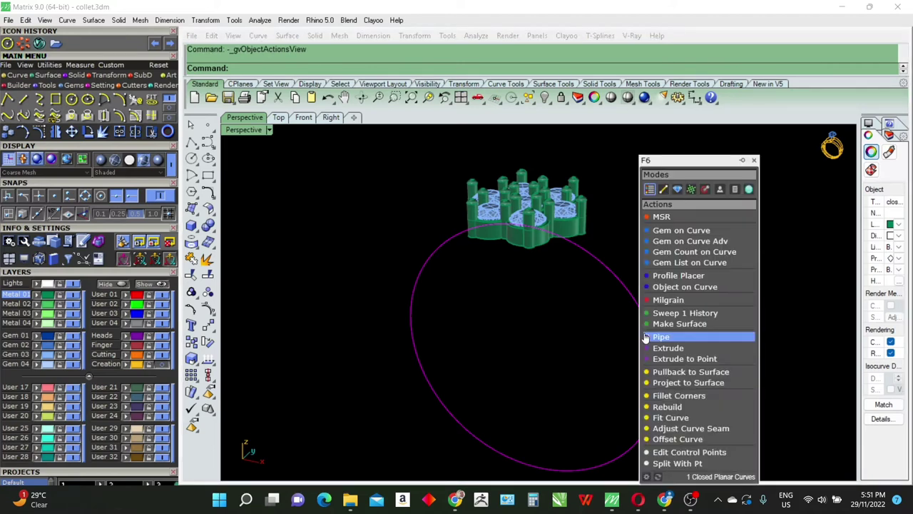
Start Profile Placer on the finger circle, previewing a 10 mm half-round profile, and show its settings.
{"action": "left_click", "coordinate": [704, 277]}
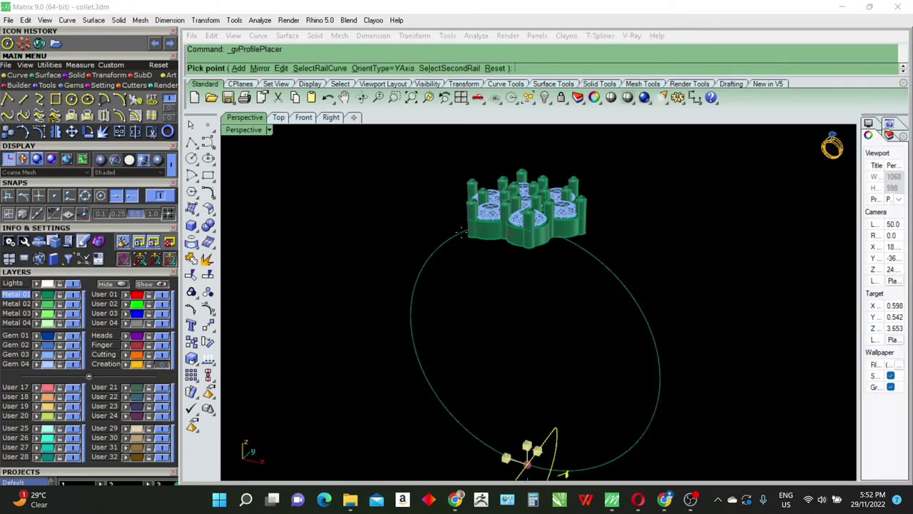
{"action": "right_click_drag", "start_coordinate": [460, 229], "coordinate": [485, 255]}
{"action": "right_click_drag", "start_coordinate": [593, 326], "coordinate": [459, 305]}
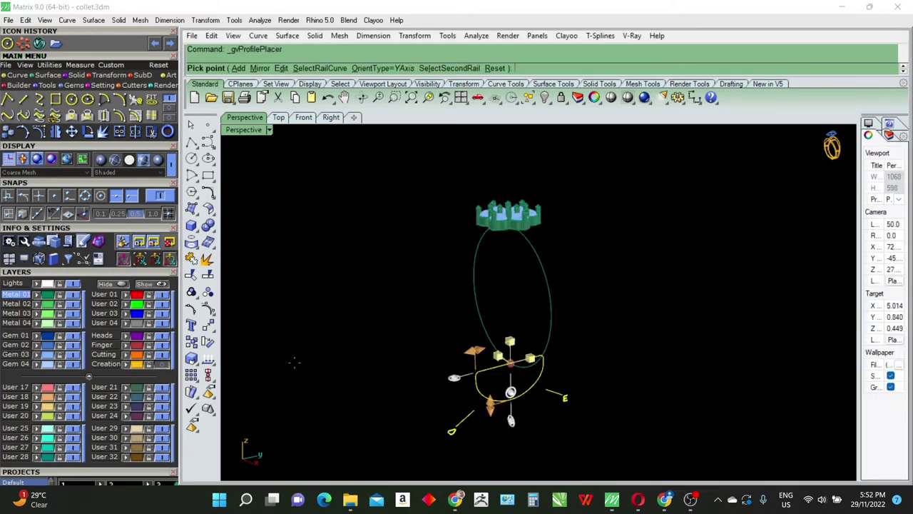
{"action": "scroll", "coordinate": [150, 428], "scroll_direction": "down", "scroll_amount": 3}
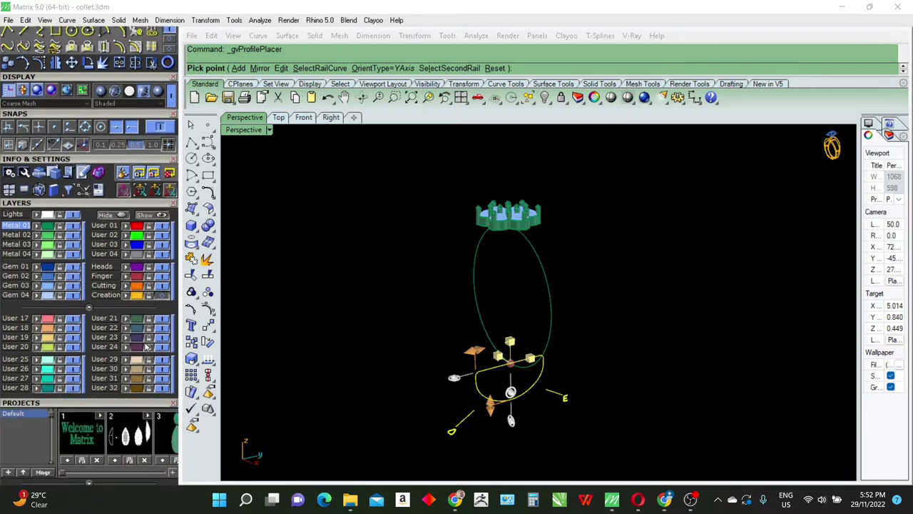
{"action": "scroll", "coordinate": [146, 321], "scroll_direction": "down", "scroll_amount": 2}
{"action": "scroll", "coordinate": [148, 257], "scroll_direction": "down", "scroll_amount": 2}
{"action": "scroll", "coordinate": [146, 235], "scroll_direction": "down", "scroll_amount": 2}
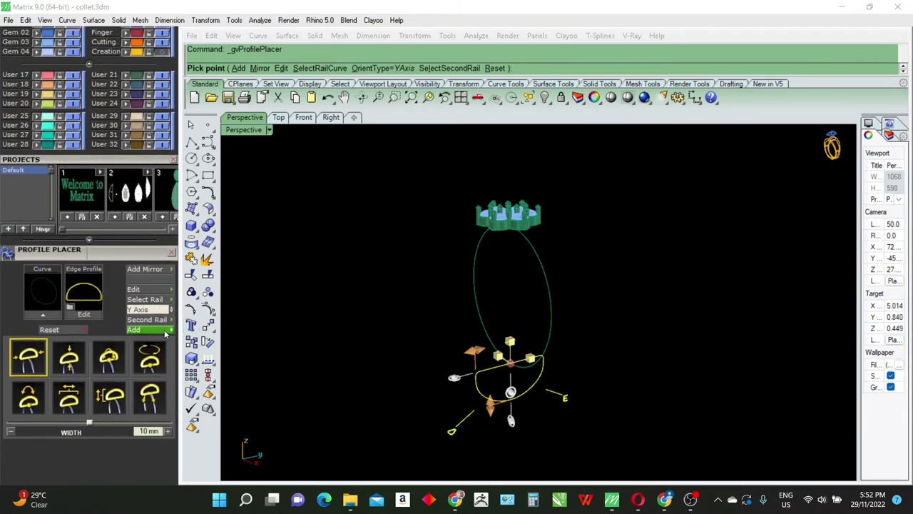
Narrow the bottom shank profile width to 2.5 mm.
{"action": "left_click", "coordinate": [164, 330]}
{"action": "right_click_drag", "start_coordinate": [600, 420], "coordinate": [510, 376]}
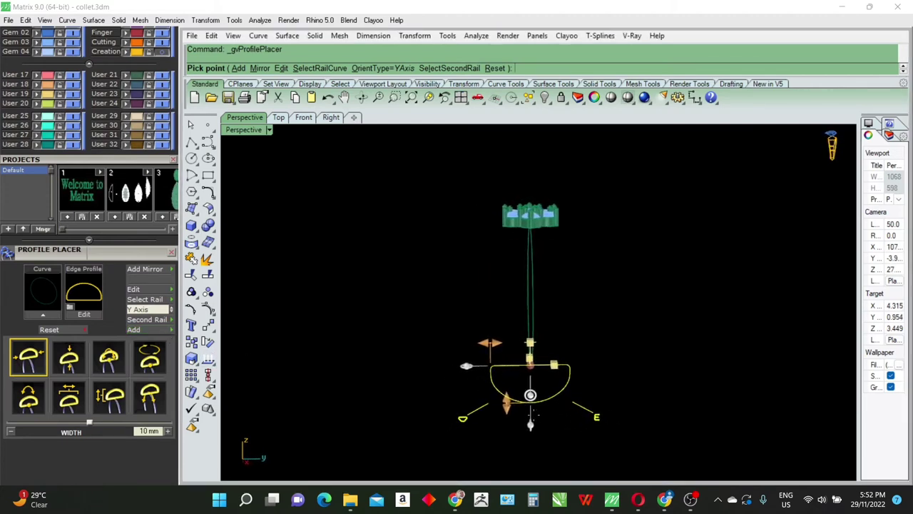
{"action": "scroll", "coordinate": [511, 375], "scroll_direction": "up", "scroll_amount": 2}
{"action": "mouse_move", "coordinate": [490, 344]}
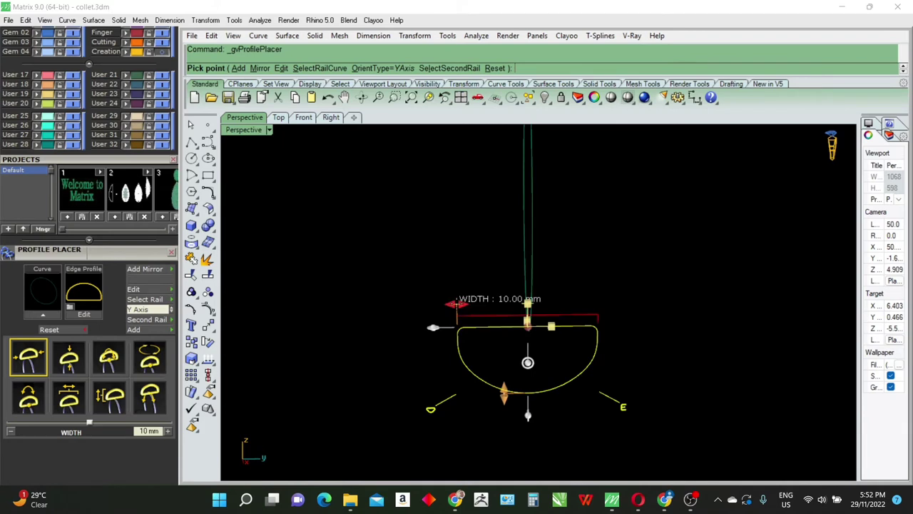
{"action": "left_click", "coordinate": [455, 304]}
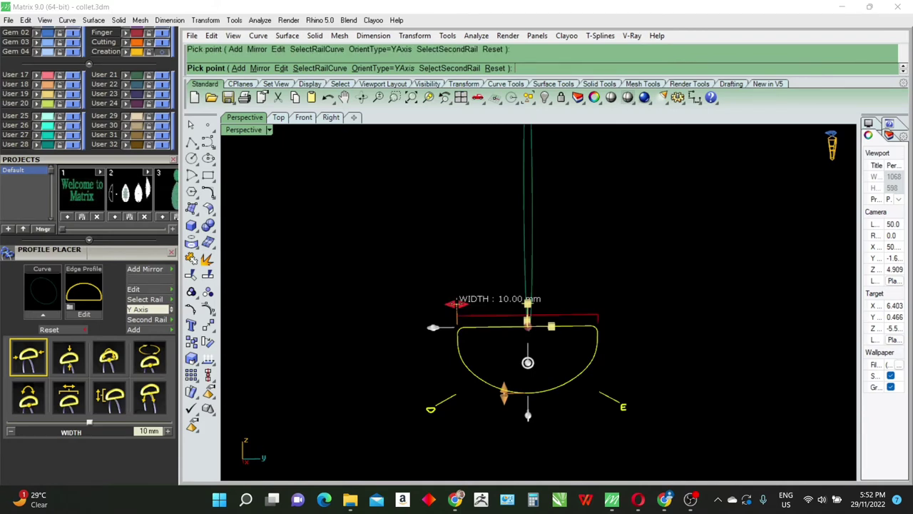
{"action": "double_click", "coordinate": [142, 430]}
{"action": "type", "text": "2.5"}
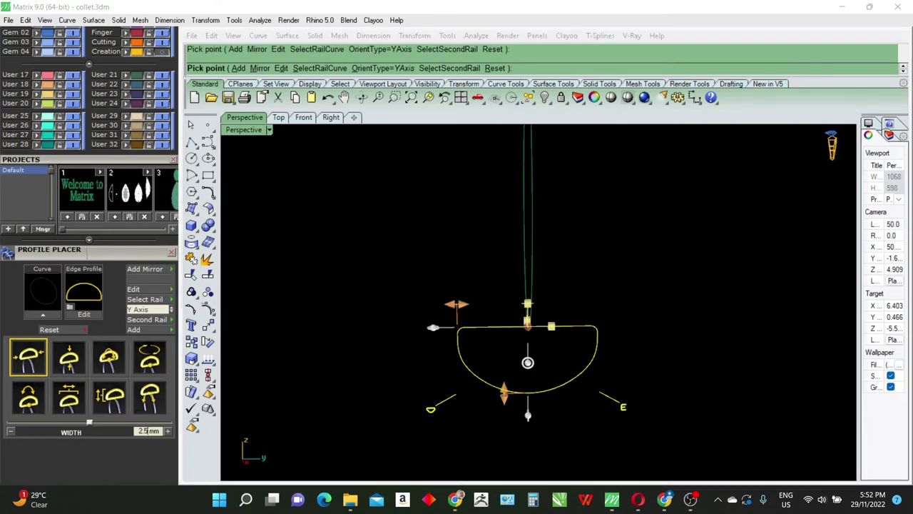
{"action": "key", "text": "Return"}
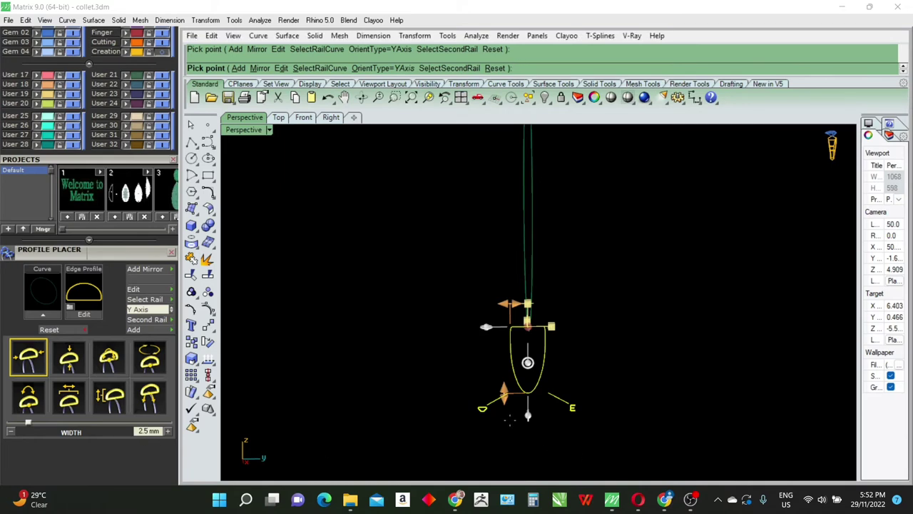
{"action": "right_click_drag", "start_coordinate": [621, 420], "coordinate": [556, 395]}
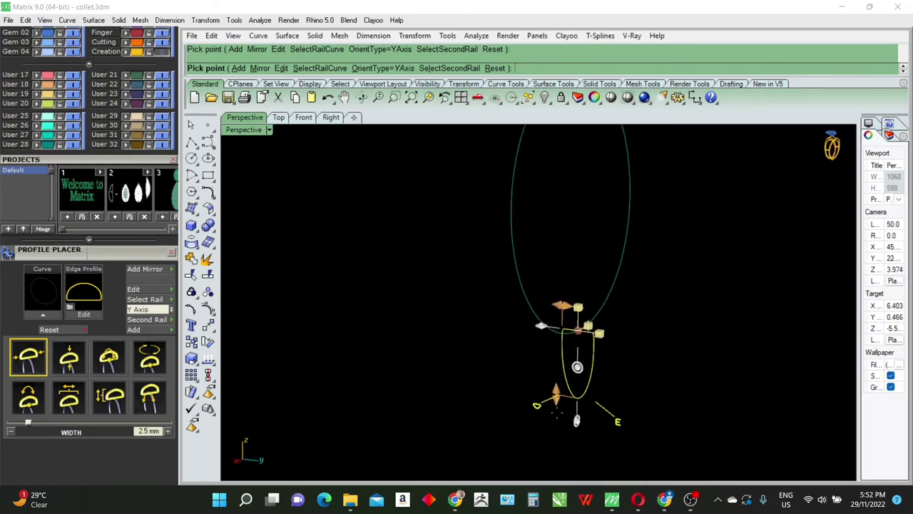
Set the bottom shank profile height to 1.8 mm.
{"action": "left_click", "coordinate": [557, 395]}
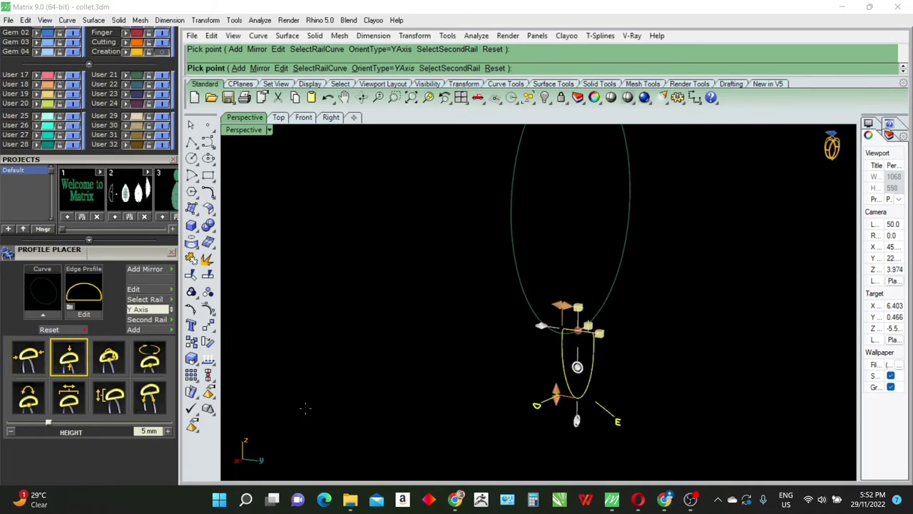
{"action": "double_click", "coordinate": [148, 431]}
{"action": "type", "text": "1"}
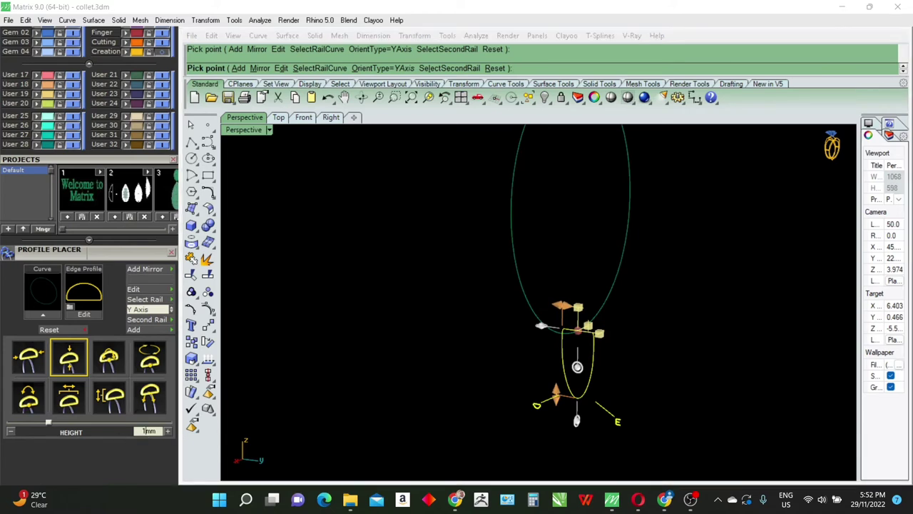
{"action": "type", "text": ".8"}
{"action": "key", "text": "Return"}
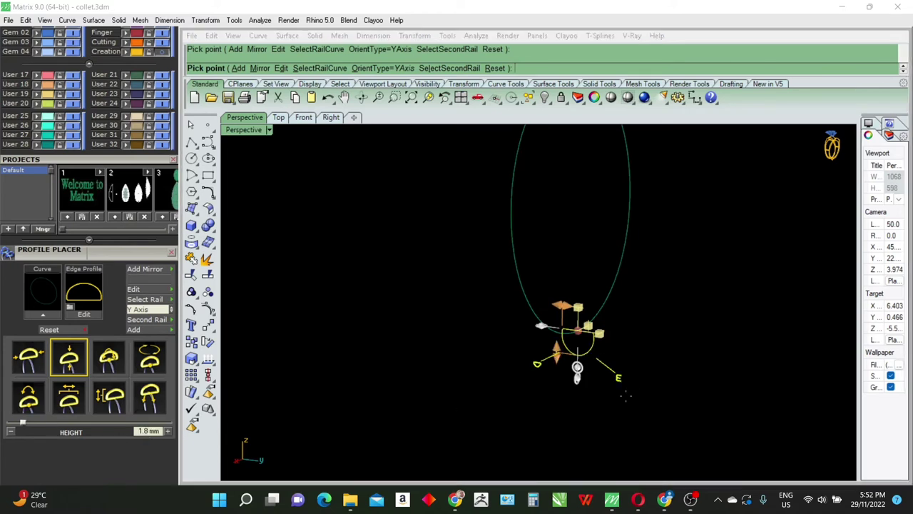
{"action": "right_click_drag", "start_coordinate": [626, 396], "coordinate": [657, 408]}
{"action": "scroll", "coordinate": [583, 421], "scroll_direction": "down", "scroll_amount": 2}
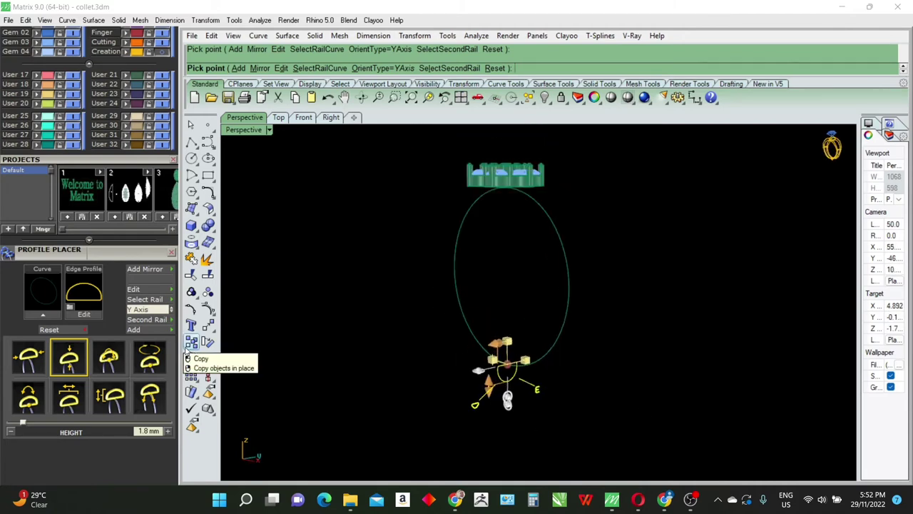
Add a second profile and slide it up the rail toward the ring top.
{"action": "left_click", "coordinate": [239, 69]}
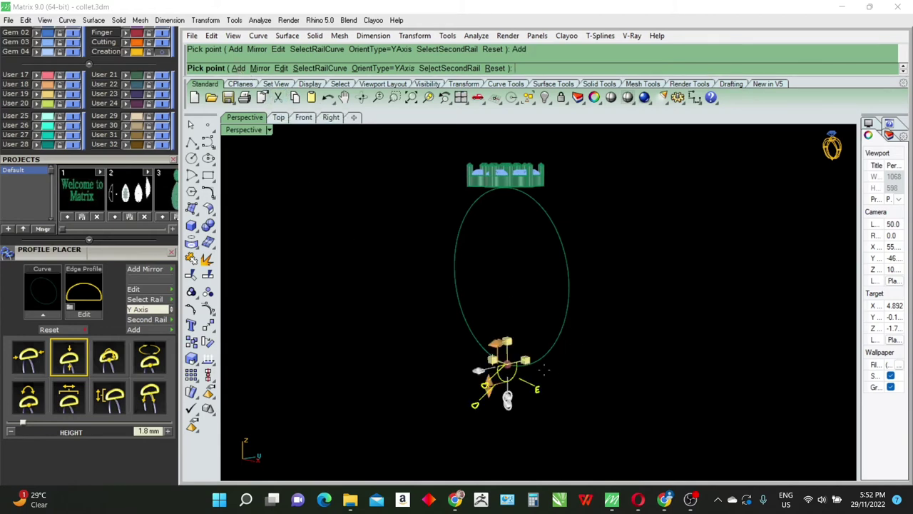
{"action": "left_click_drag", "start_coordinate": [544, 368], "coordinate": [561, 222]}
{"action": "right_click_drag", "start_coordinate": [622, 245], "coordinate": [681, 337]}
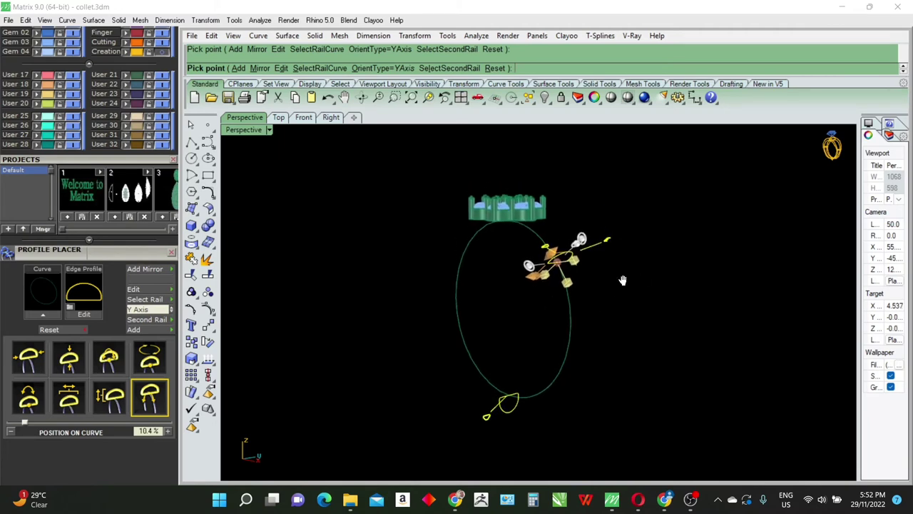
{"action": "scroll", "coordinate": [574, 275], "scroll_direction": "up", "scroll_amount": 3}
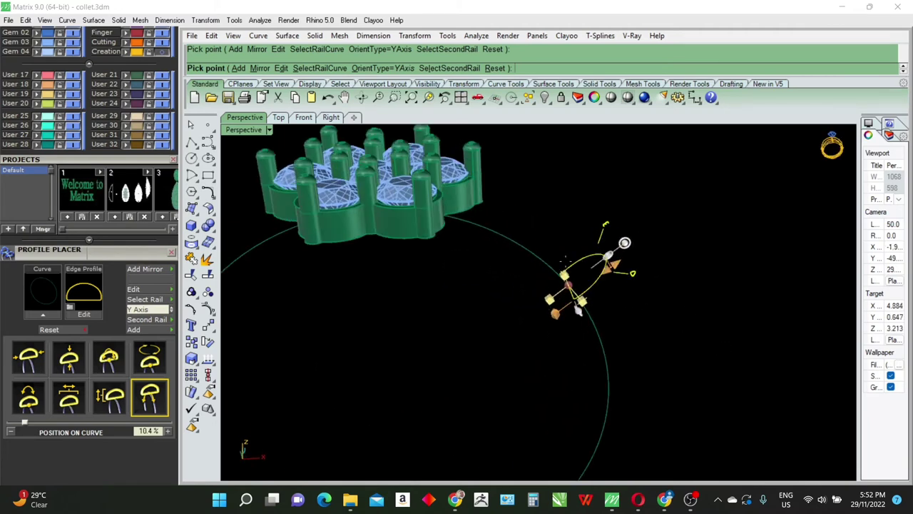
{"action": "left_click_drag", "start_coordinate": [575, 275], "coordinate": [380, 214]}
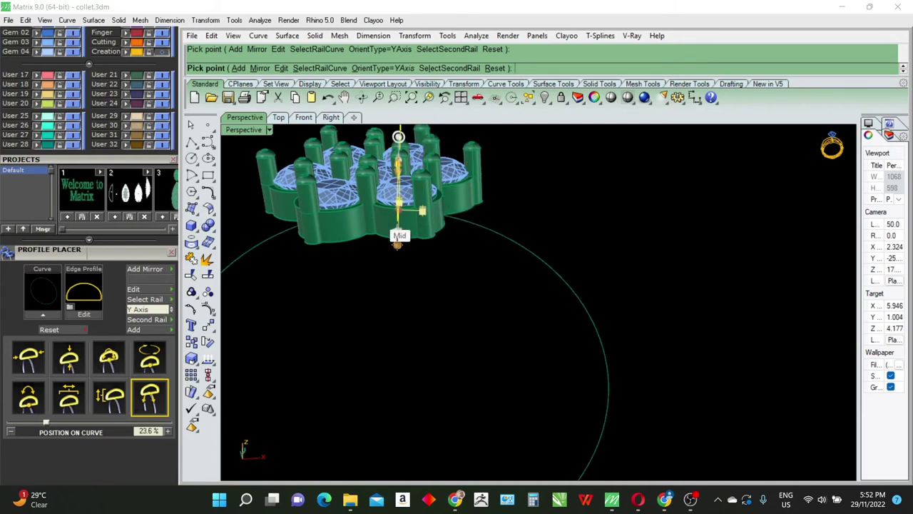
{"action": "right_click_drag", "start_coordinate": [463, 307], "coordinate": [463, 271]}
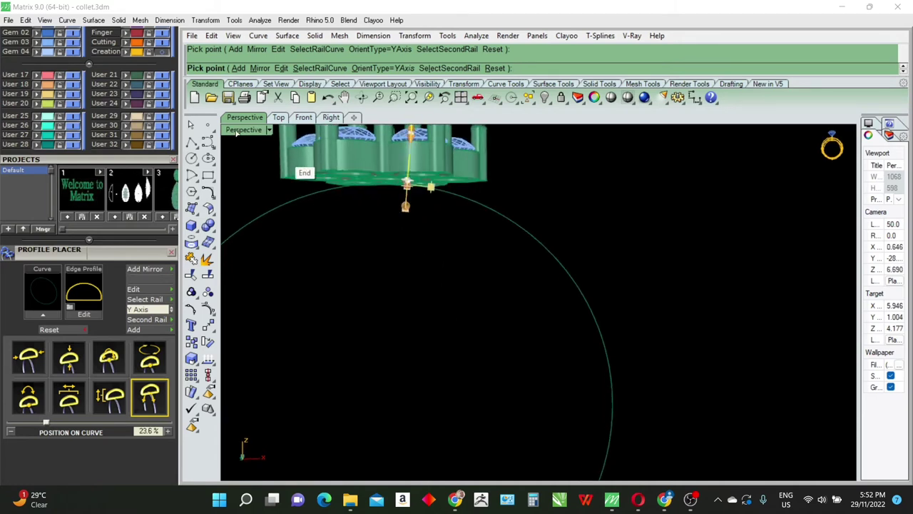
{"action": "right_click_drag", "start_coordinate": [428, 240], "coordinate": [499, 290]}
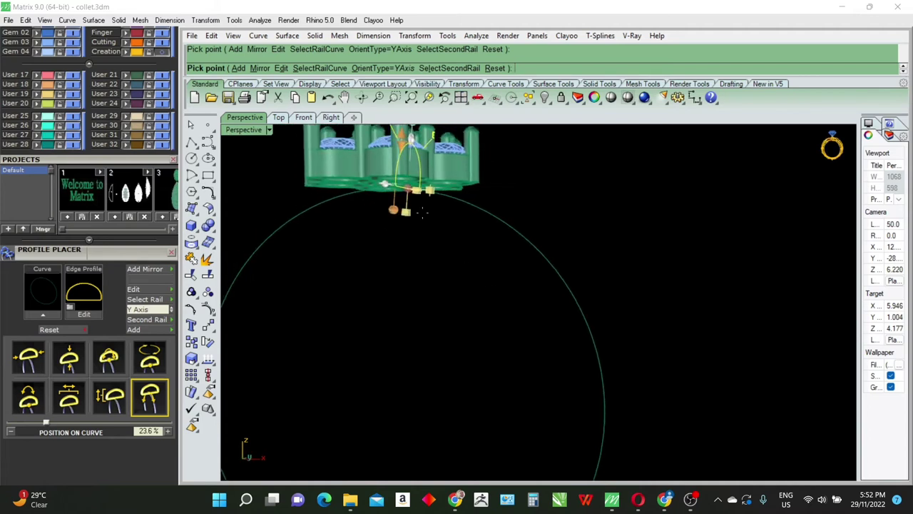
Snap the new profile to the Mid point, 25% along the curve, keeping 0° twist.
{"action": "double_click", "coordinate": [235, 130]}
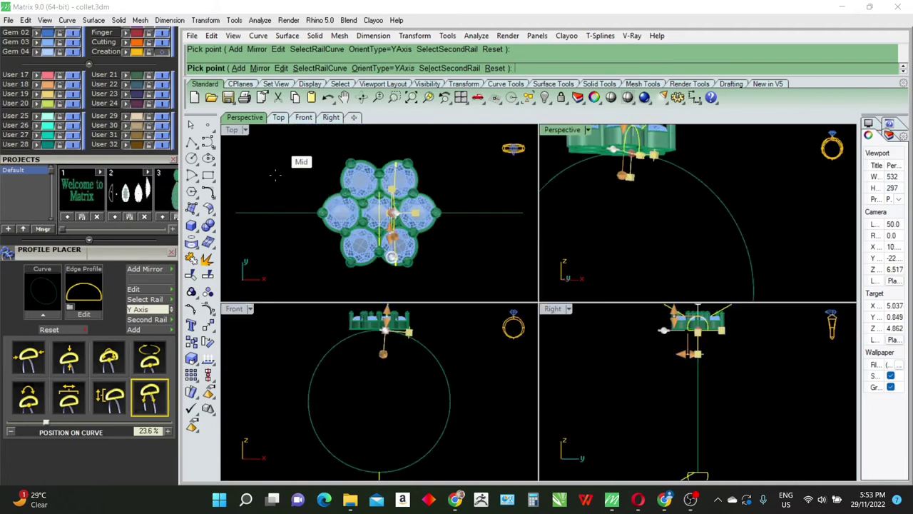
{"action": "left_click", "coordinate": [239, 311]}
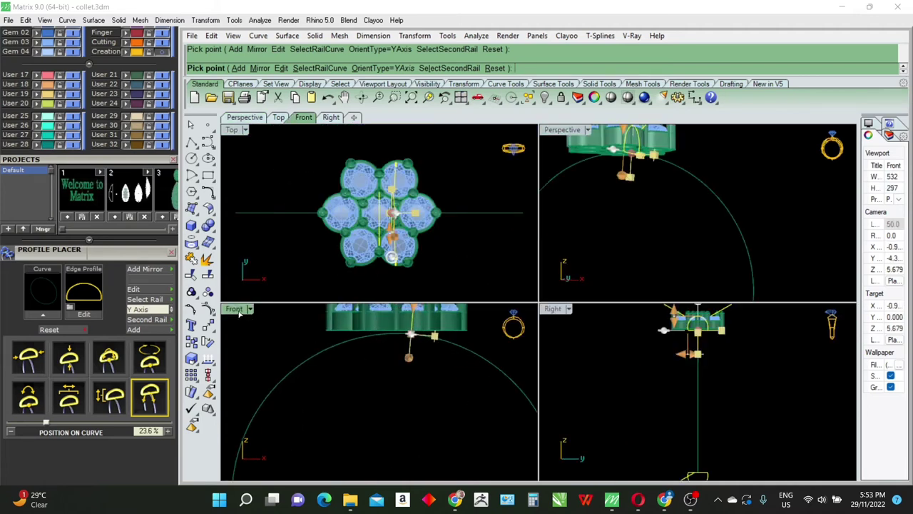
{"action": "double_click", "coordinate": [235, 308]}
{"action": "scroll", "coordinate": [587, 257], "scroll_direction": "up", "scroll_amount": 5}
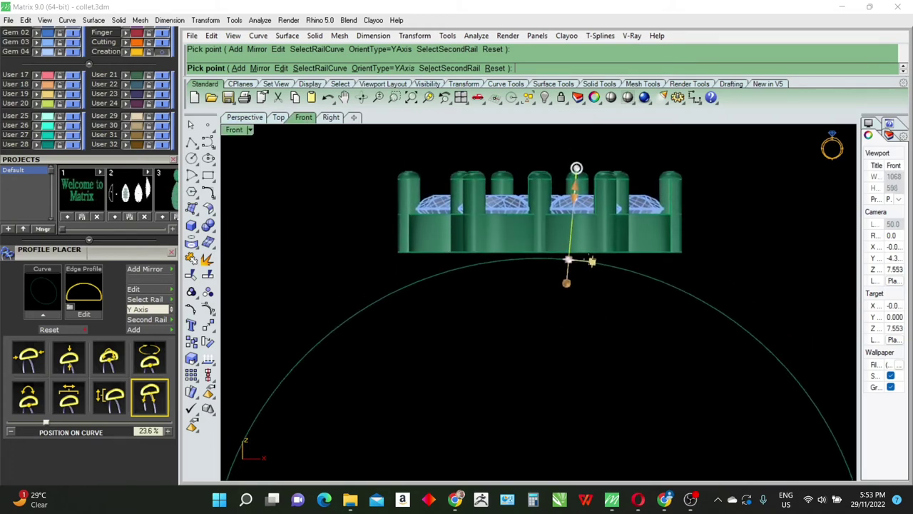
{"action": "left_click", "coordinate": [535, 265]}
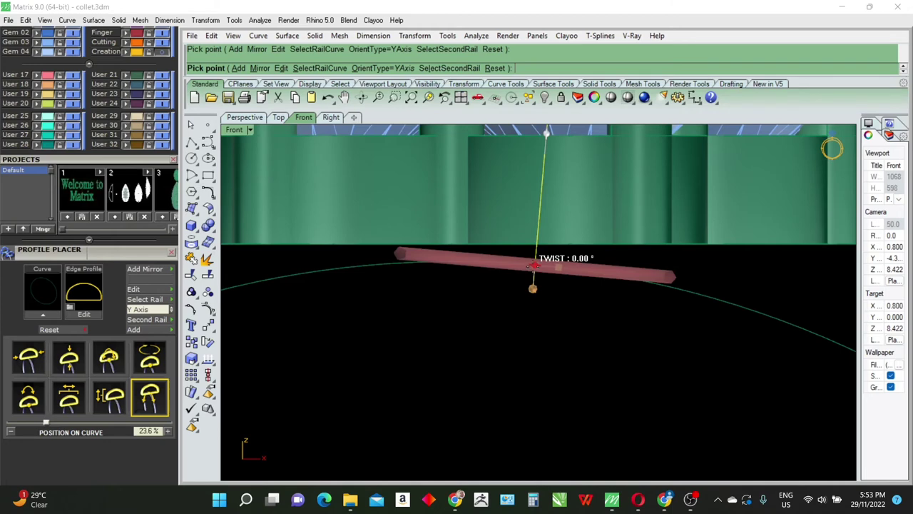
{"action": "double_click", "coordinate": [234, 130]}
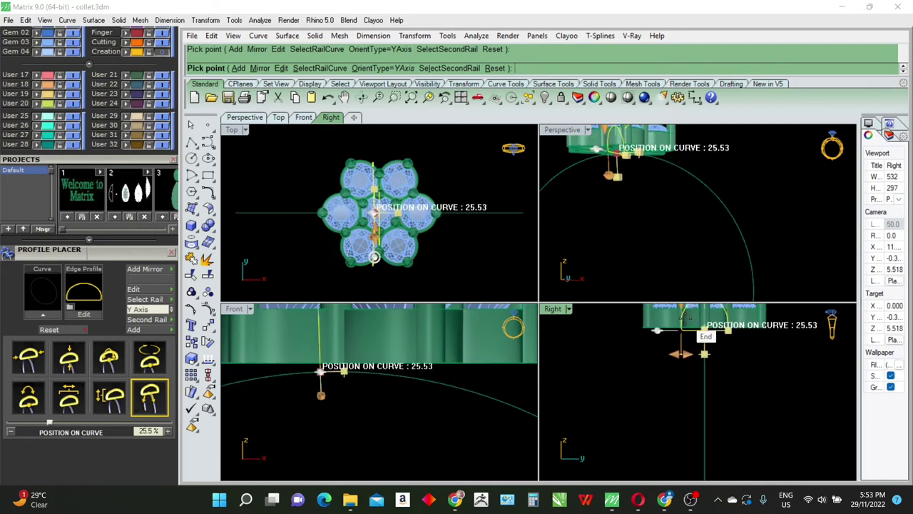
{"action": "left_click", "coordinate": [685, 318]}
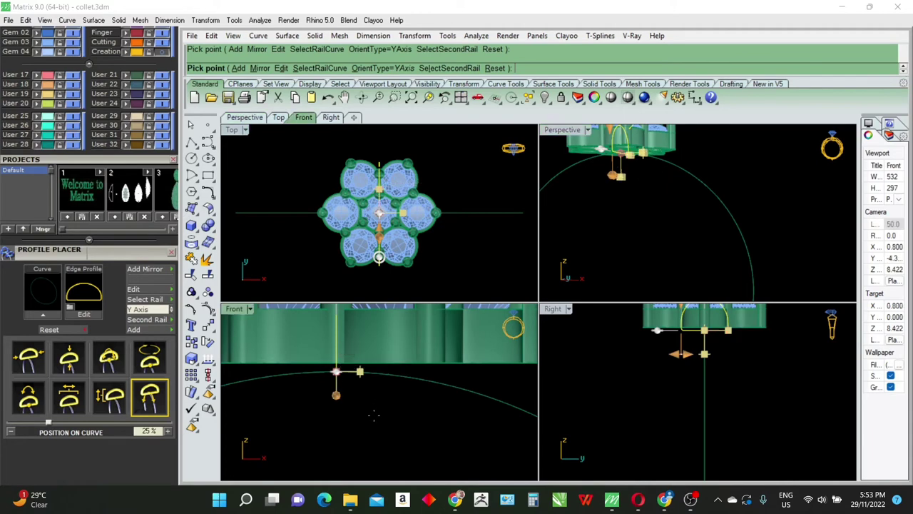
{"action": "scroll", "coordinate": [394, 421], "scroll_direction": "down", "scroll_amount": 5}
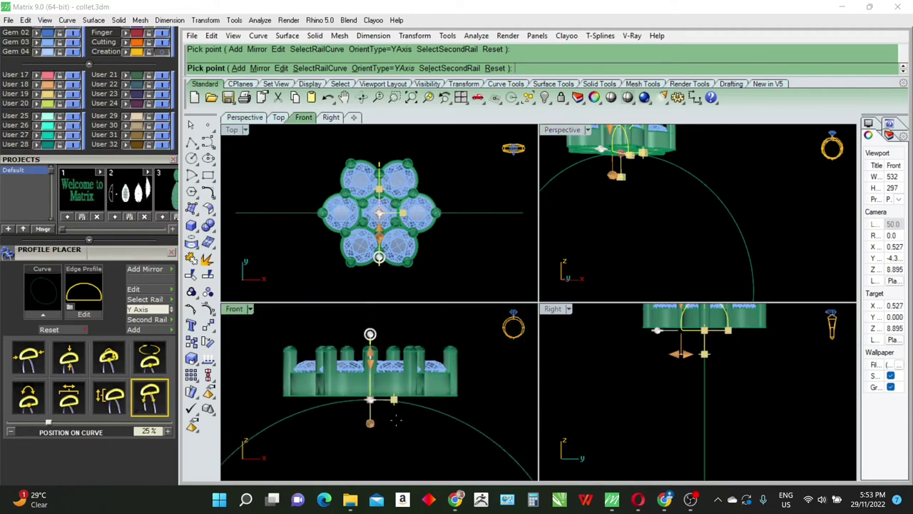
Set the top shank profile width to 1.8 mm.
{"action": "double_click", "coordinate": [560, 130]}
{"action": "mouse_move", "coordinate": [656, 261]}
{"action": "right_mouse_down"}
{"action": "mouse_move", "coordinate": [558, 303]}
{"action": "mouse_move", "coordinate": [466, 245]}
{"action": "mouse_move", "coordinate": [459, 350]}
{"action": "mouse_move", "coordinate": [478, 320]}
{"action": "mouse_move", "coordinate": [490, 321]}
{"action": "right_mouse_up"}
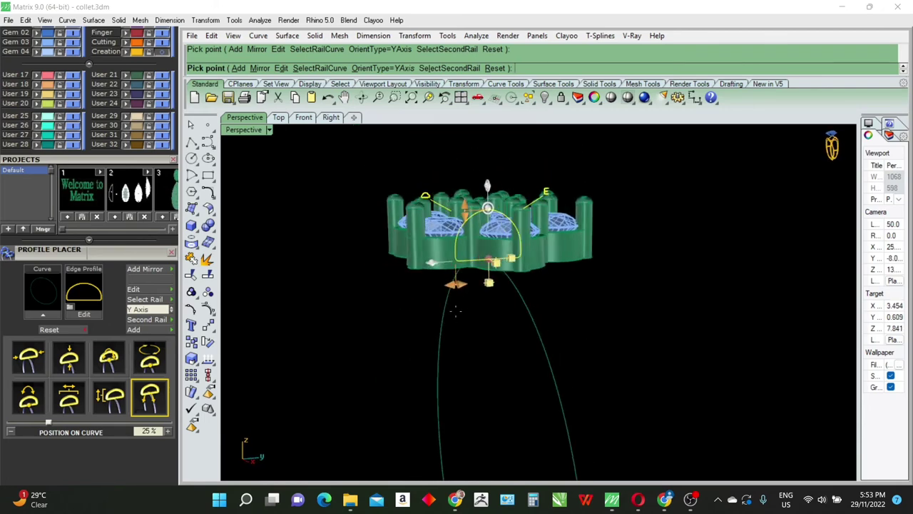
{"action": "scroll", "coordinate": [488, 311], "scroll_direction": "up", "scroll_amount": 2}
{"action": "scroll", "coordinate": [488, 311], "scroll_direction": "up", "scroll_amount": 2}
{"action": "left_click", "coordinate": [29, 357]}
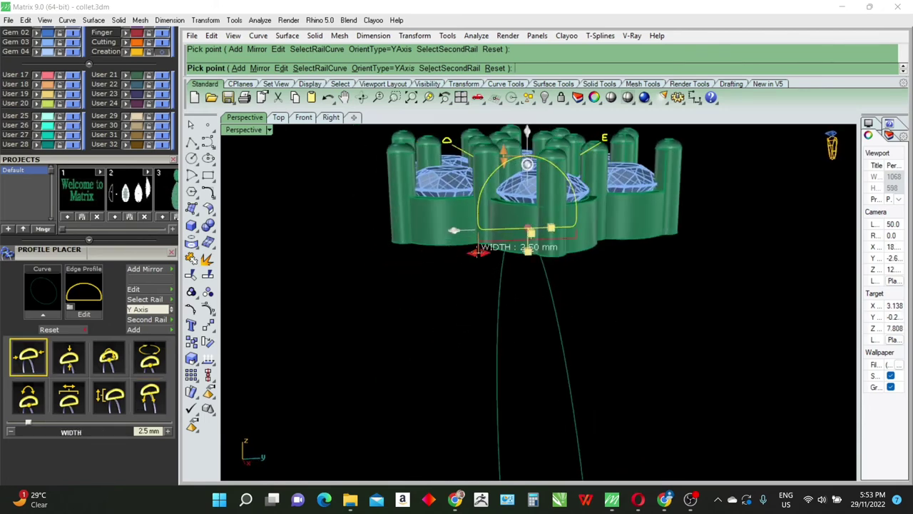
{"action": "double_click", "coordinate": [146, 431]}
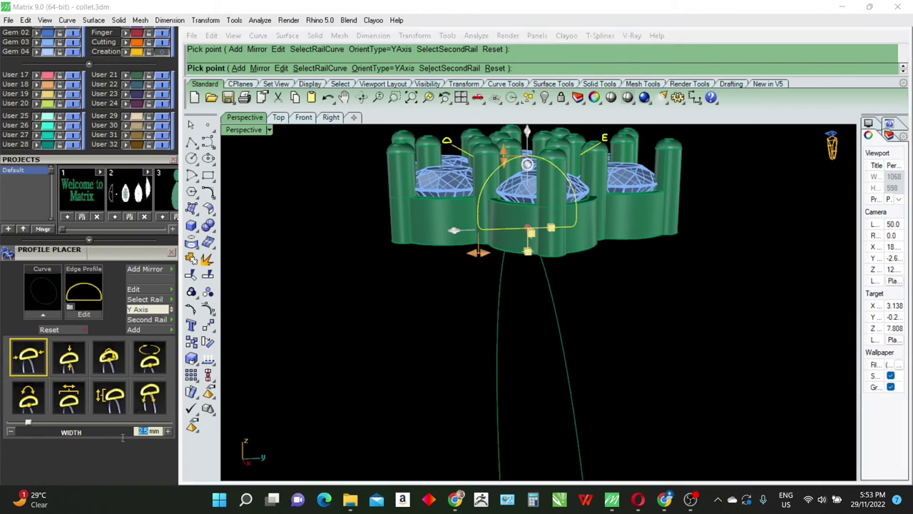
{"action": "type", "text": "1.8"}
{"action": "key", "text": "Return"}
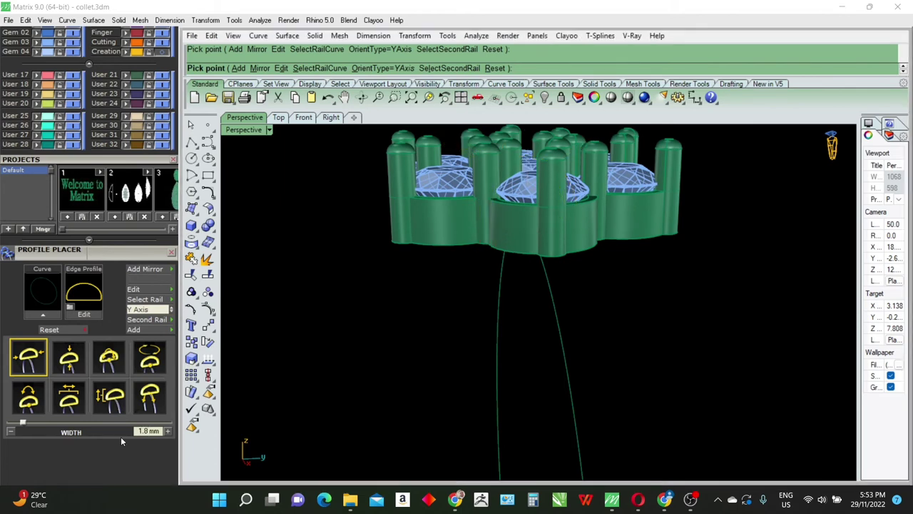
{"action": "mouse_move", "coordinate": [615, 291]}
{"action": "right_mouse_down"}
{"action": "mouse_move", "coordinate": [621, 335]}
{"action": "mouse_move", "coordinate": [530, 314]}
{"action": "right_mouse_up"}
{"action": "type", "text": "1.5"}
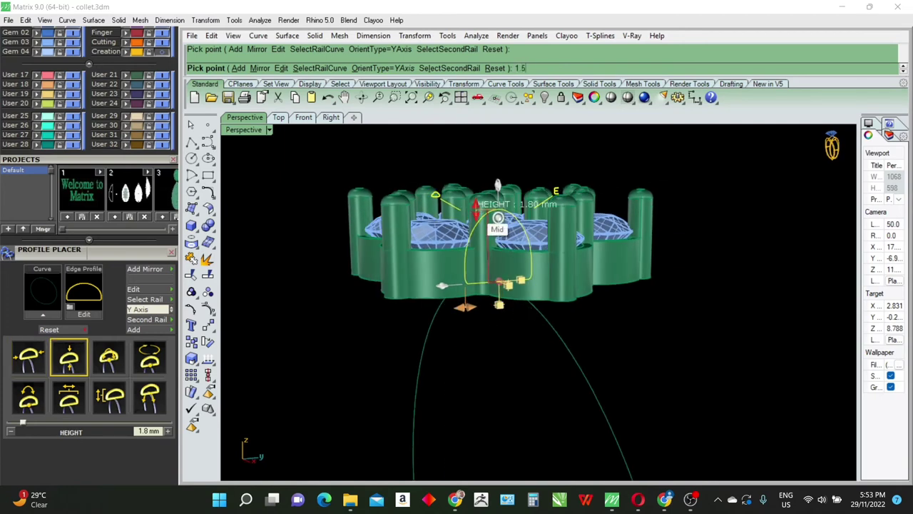
Set the top shank profile height to 1.5 mm.
{"action": "key", "text": "Return"}
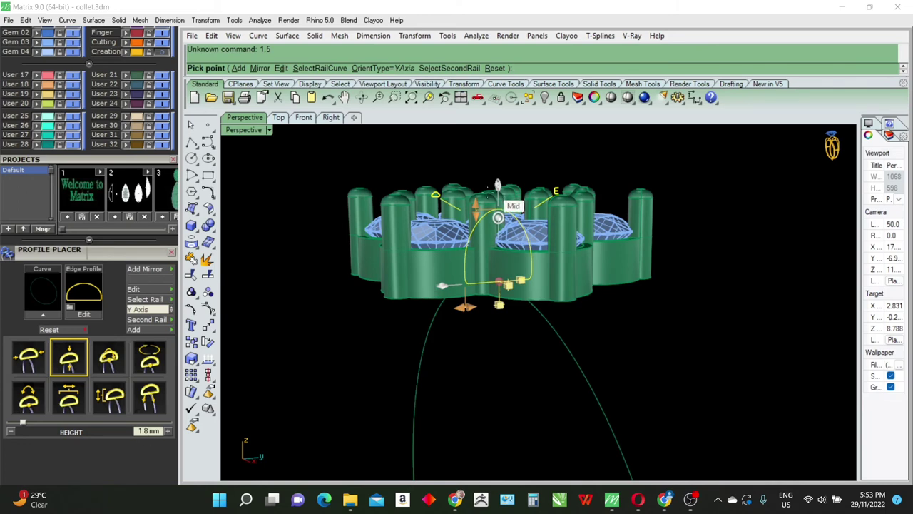
{"action": "left_click", "coordinate": [498, 217]}
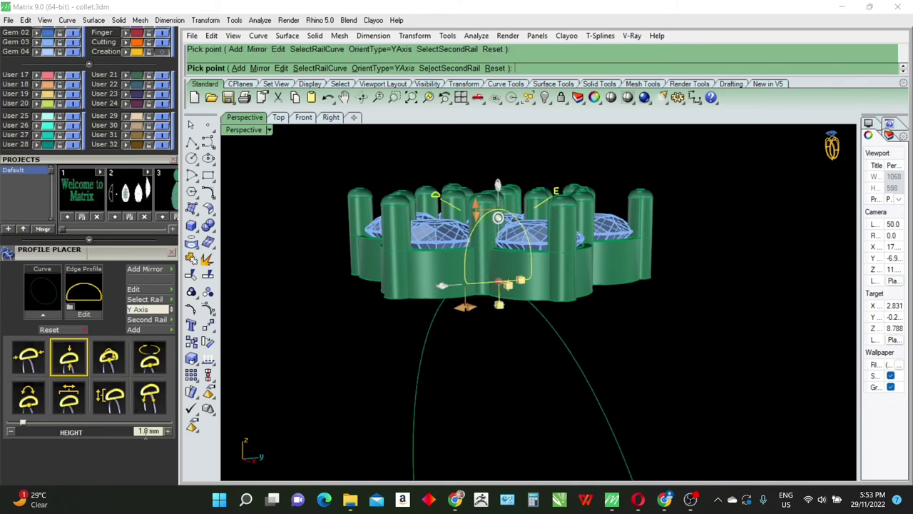
{"action": "double_click", "coordinate": [147, 431]}
{"action": "type", "text": "15"}
{"action": "key", "text": "Return"}
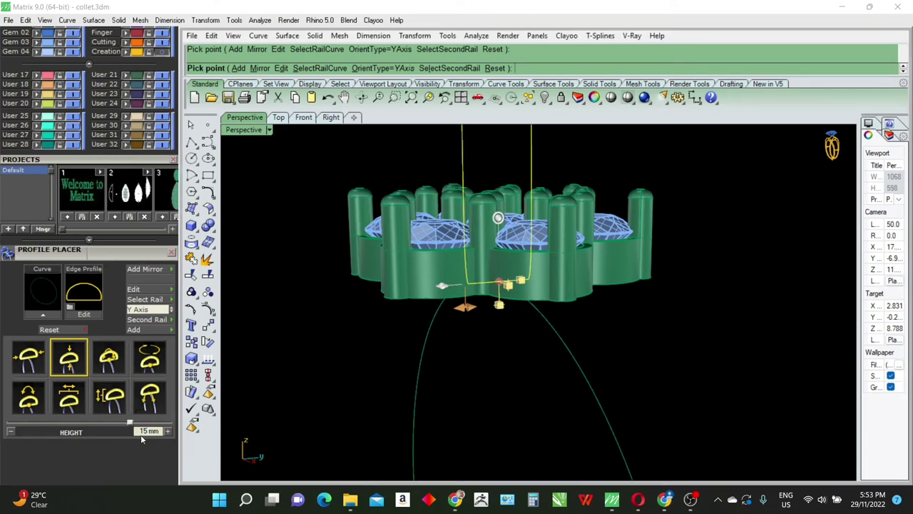
{"action": "left_click", "coordinate": [144, 431]}
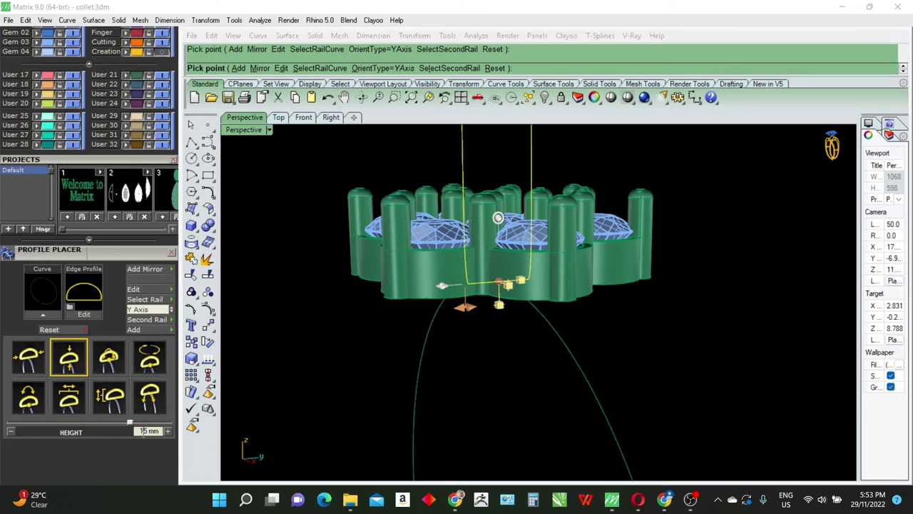
{"action": "type", "text": "."}
{"action": "key", "text": "Return"}
Finish Profile Placer, leaving both profile curves on the finger circle.
{"action": "scroll", "coordinate": [430, 357], "scroll_direction": "down", "scroll_amount": 2}
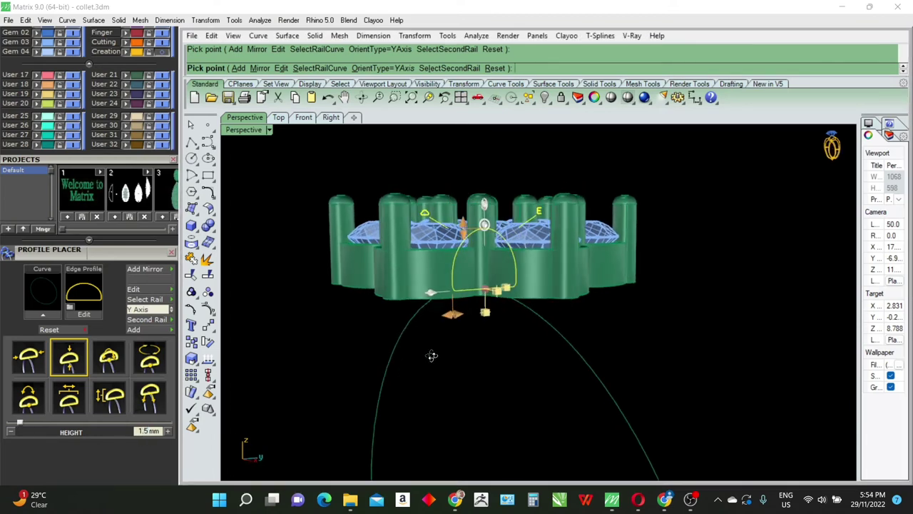
{"action": "scroll", "coordinate": [453, 347], "scroll_direction": "down", "scroll_amount": 2}
{"action": "scroll", "coordinate": [464, 307], "scroll_direction": "down", "scroll_amount": 2}
{"action": "scroll", "coordinate": [473, 265], "scroll_direction": "down", "scroll_amount": 1}
{"action": "scroll", "coordinate": [469, 264], "scroll_direction": "down", "scroll_amount": 3}
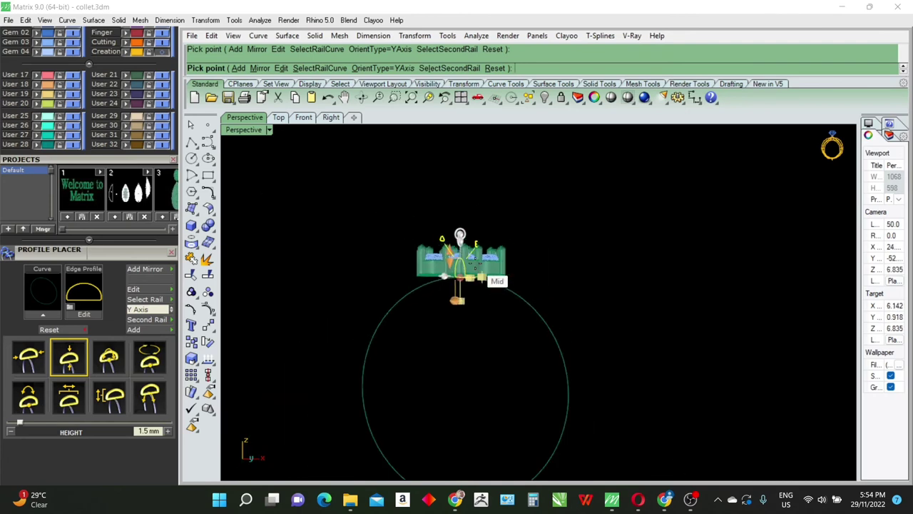
{"action": "scroll", "coordinate": [514, 293], "scroll_direction": "down", "scroll_amount": 2}
{"action": "key", "text": "Return"}
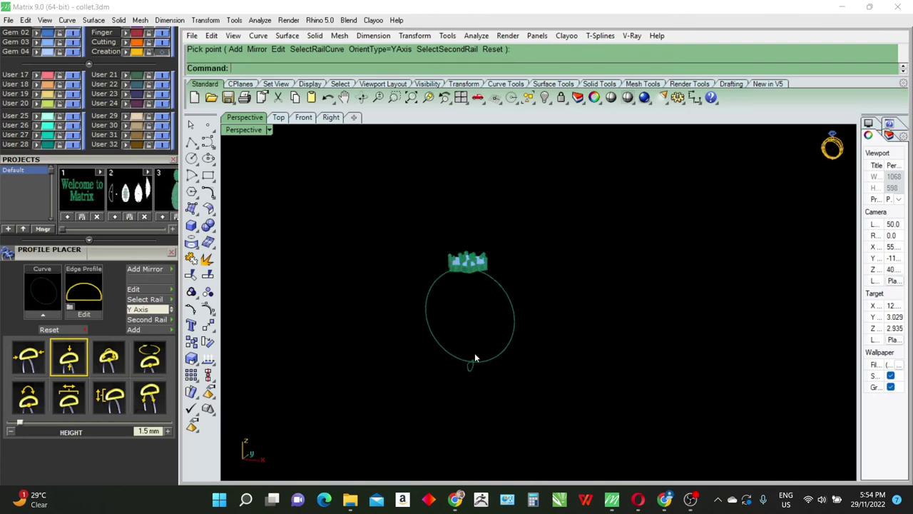
{"action": "scroll", "coordinate": [595, 325], "scroll_direction": "up", "scroll_amount": 3}
{"action": "scroll", "coordinate": [578, 306], "scroll_direction": "up", "scroll_amount": 1}
Start a sweep along the finger circle rail from the F6 Actions list.
{"action": "left_click", "coordinate": [545, 322]}
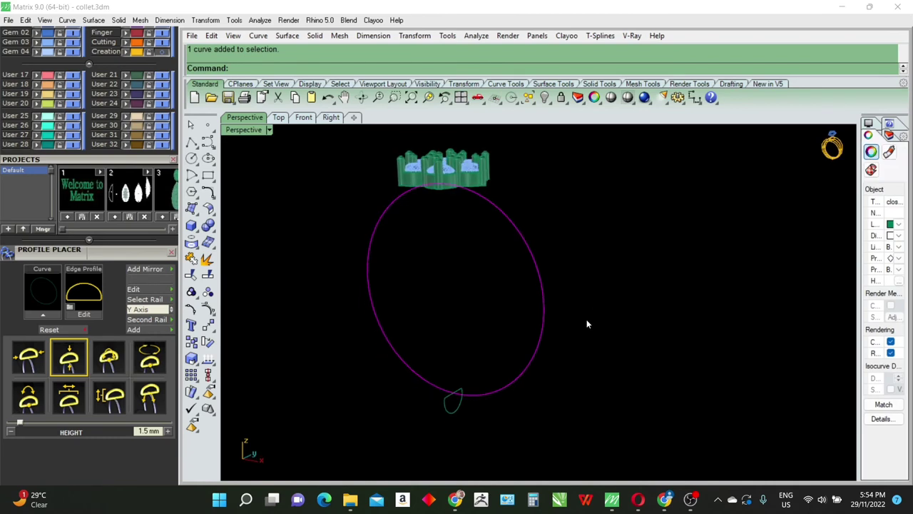
{"action": "key", "text": "F6"}
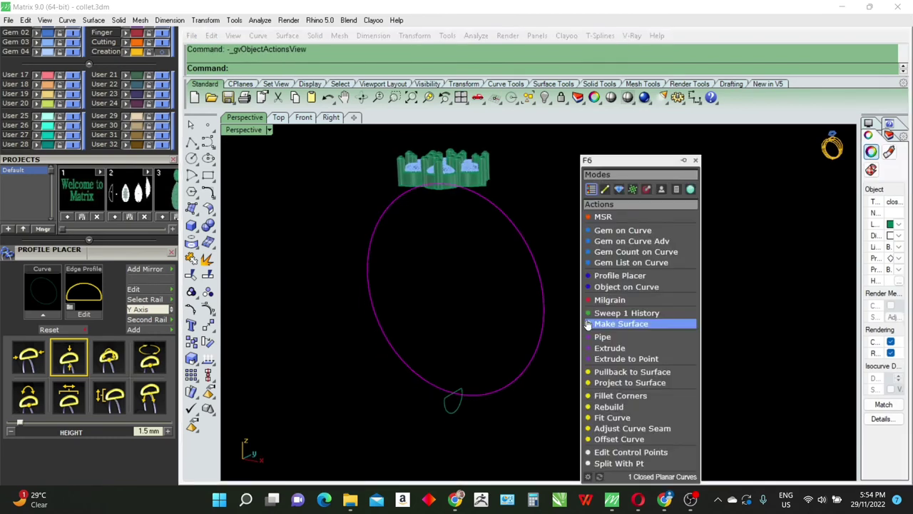
{"action": "left_click", "coordinate": [624, 312]}
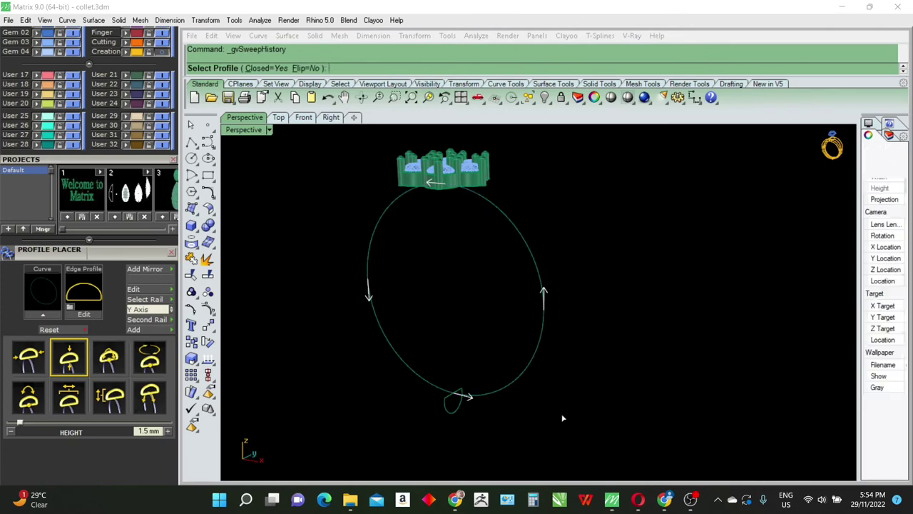
{"action": "left_click", "coordinate": [457, 401]}
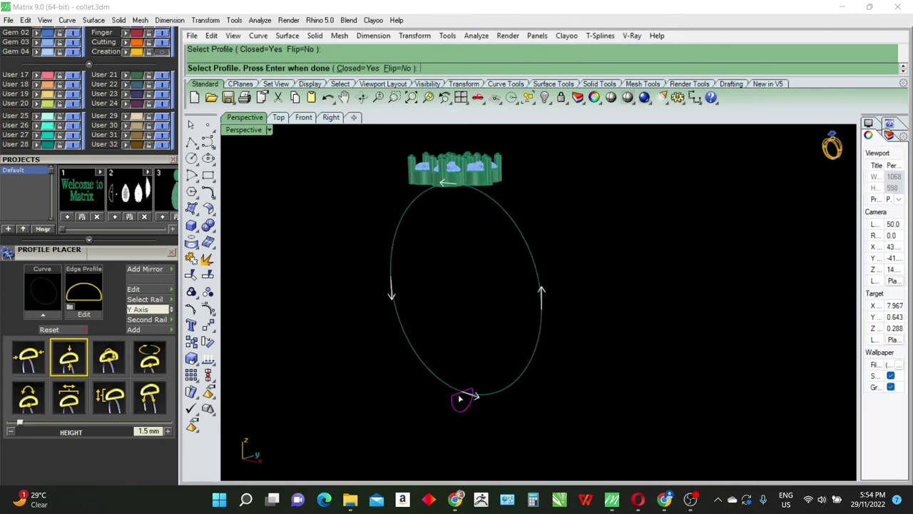
{"action": "scroll", "coordinate": [471, 389], "scroll_direction": "up", "scroll_amount": 2}
{"action": "scroll", "coordinate": [448, 171], "scroll_direction": "up", "scroll_amount": 2}
{"action": "scroll", "coordinate": [444, 204], "scroll_direction": "up", "scroll_amount": 5}
{"action": "scroll", "coordinate": [438, 209], "scroll_direction": "up", "scroll_amount": 3}
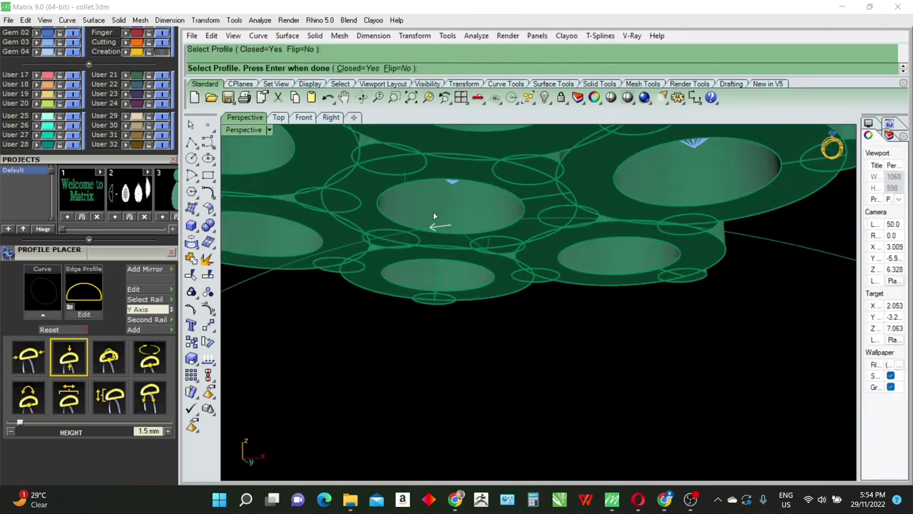
Pick the small profile curve among overlapping curves, build the shank, and inspect it.
{"action": "left_click", "coordinate": [430, 212]}
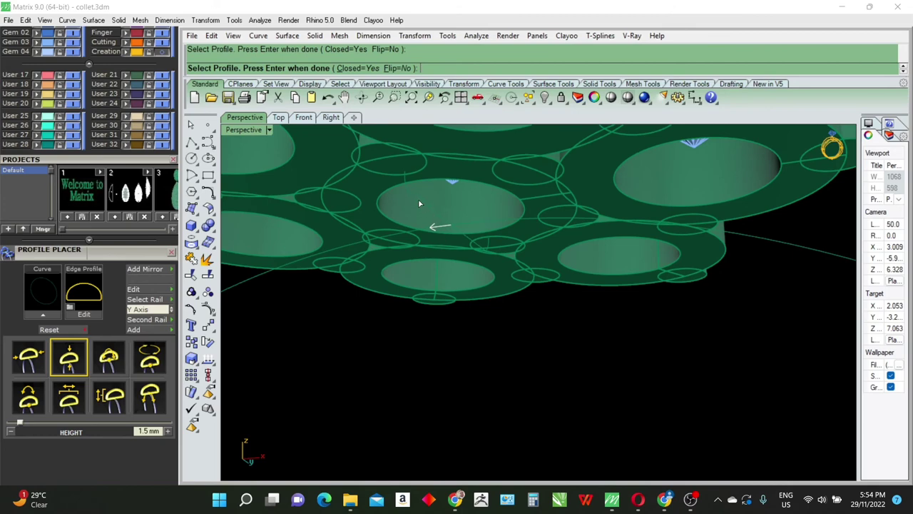
{"action": "left_click", "coordinate": [422, 206]}
{"action": "scroll", "coordinate": [435, 221], "scroll_direction": "down", "scroll_amount": 5}
{"action": "scroll", "coordinate": [473, 256], "scroll_direction": "down", "scroll_amount": 3}
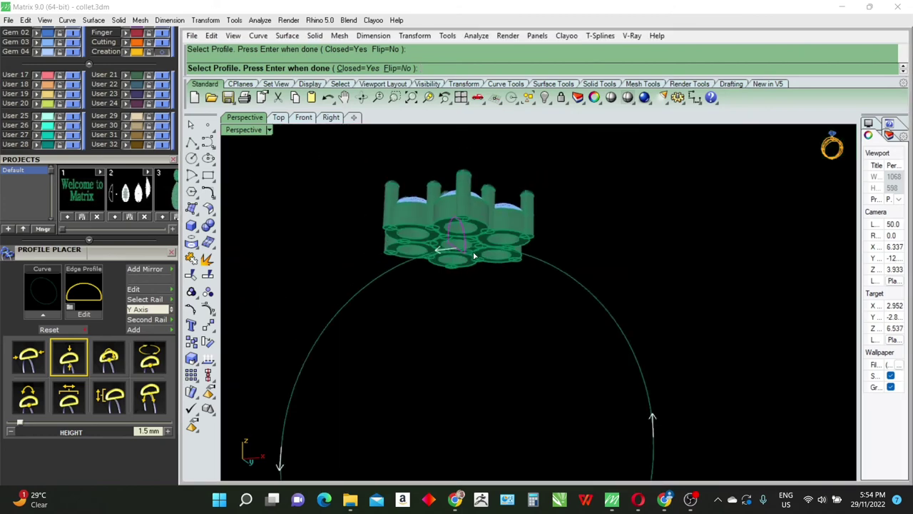
{"action": "scroll", "coordinate": [473, 255], "scroll_direction": "down", "scroll_amount": 5}
{"action": "key", "text": "Return"}
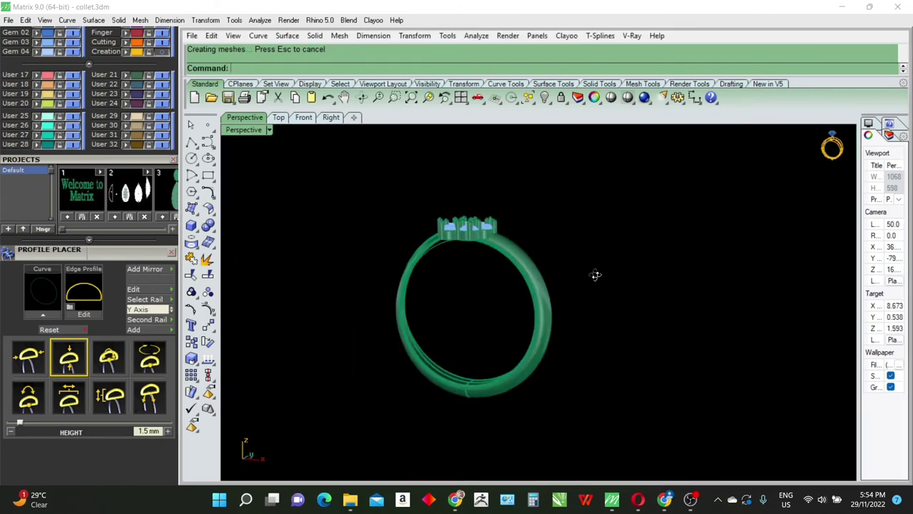
{"action": "right_click_drag", "start_coordinate": [596, 275], "coordinate": [673, 321]}
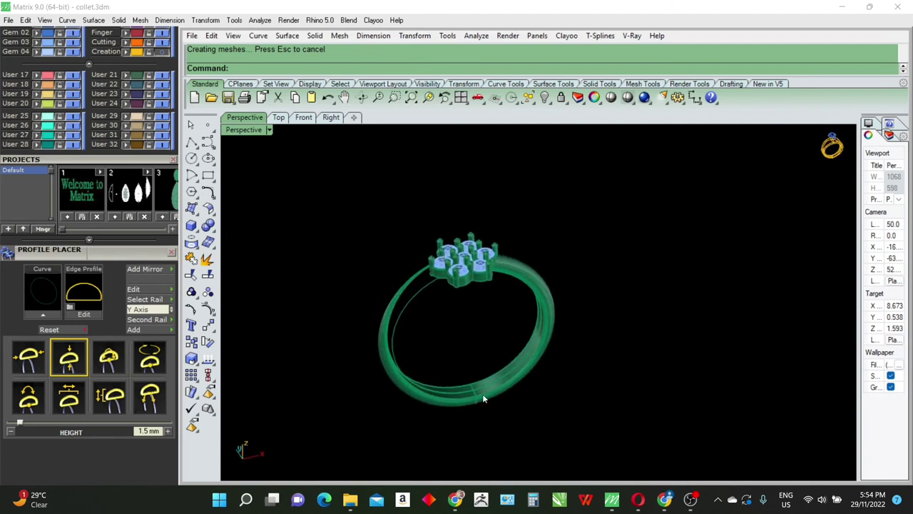
{"action": "right_click_drag", "start_coordinate": [550, 392], "coordinate": [495, 371]}
{"action": "scroll", "coordinate": [495, 371], "scroll_direction": "up", "scroll_amount": 3}
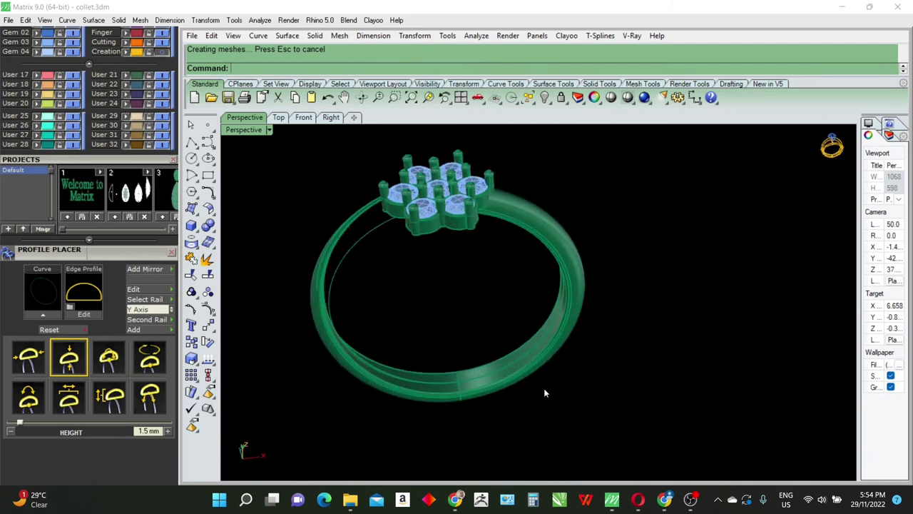
Undo the sweep, reselect the circle rail, and re-sweep the shank through both profiles.
{"action": "key", "text": "ctrl+z"}
{"action": "left_click", "coordinate": [498, 371]}
{"action": "right_click_drag", "start_coordinate": [541, 395], "coordinate": [468, 376]}
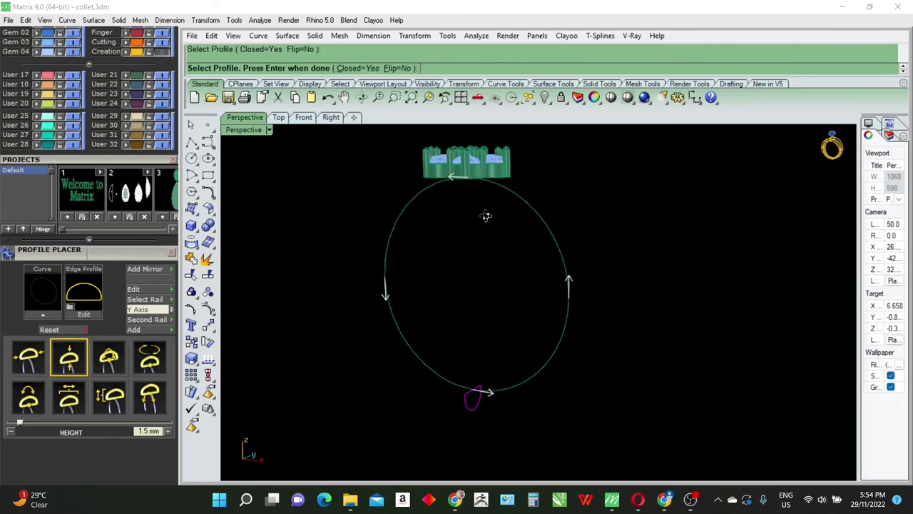
{"action": "scroll", "coordinate": [486, 214], "scroll_direction": "up", "scroll_amount": 3}
{"action": "scroll", "coordinate": [471, 207], "scroll_direction": "up", "scroll_amount": 3}
{"action": "scroll", "coordinate": [507, 204], "scroll_direction": "up", "scroll_amount": 3}
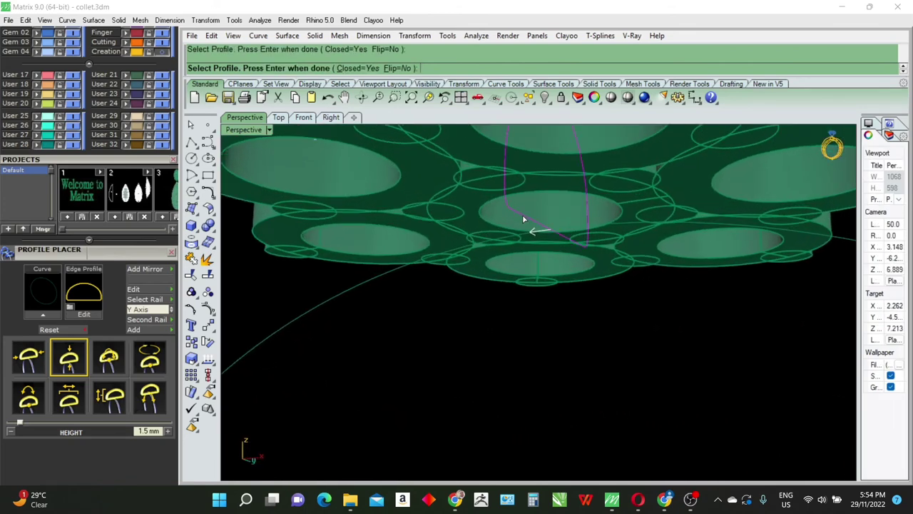
{"action": "key", "text": "Return"}
{"action": "scroll", "coordinate": [500, 212], "scroll_direction": "down", "scroll_amount": 5}
{"action": "scroll", "coordinate": [502, 221], "scroll_direction": "down", "scroll_amount": 3}
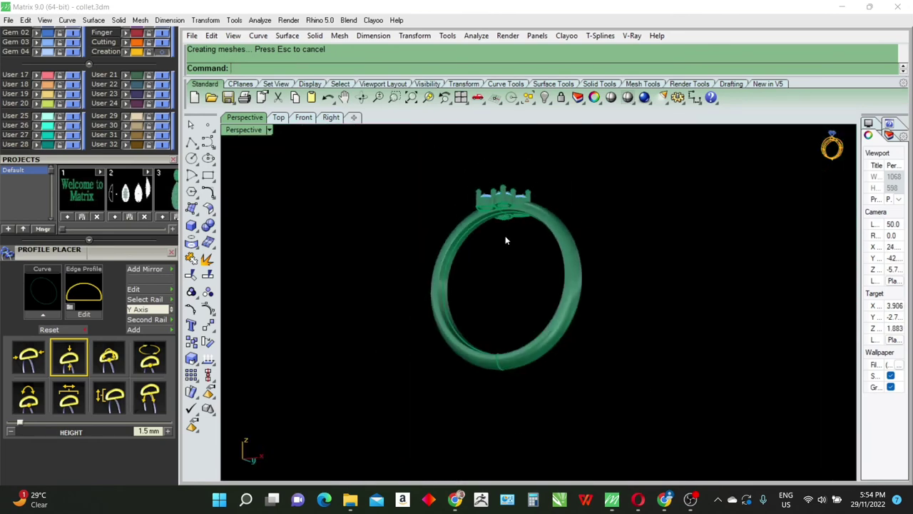
{"action": "mouse_move", "coordinate": [505, 241]}
{"action": "right_mouse_down"}
{"action": "mouse_move", "coordinate": [568, 396]}
{"action": "mouse_move", "coordinate": [569, 426]}
{"action": "mouse_move", "coordinate": [492, 349]}
{"action": "mouse_move", "coordinate": [421, 301]}
{"action": "mouse_move", "coordinate": [432, 287]}
{"action": "mouse_move", "coordinate": [555, 261]}
{"action": "mouse_move", "coordinate": [579, 222]}
{"action": "mouse_move", "coordinate": [581, 246]}
{"action": "mouse_move", "coordinate": [327, 183]}
{"action": "right_mouse_up"}
In the enlarged Front view, try moving the cluster onto the ring top, then undo.
{"action": "double_click", "coordinate": [229, 132]}
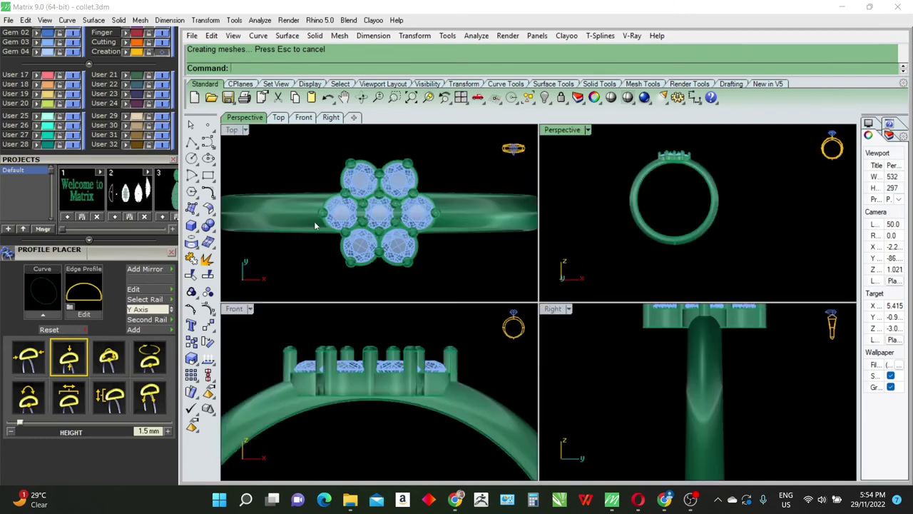
{"action": "scroll", "coordinate": [405, 314], "scroll_direction": "down", "scroll_amount": 3}
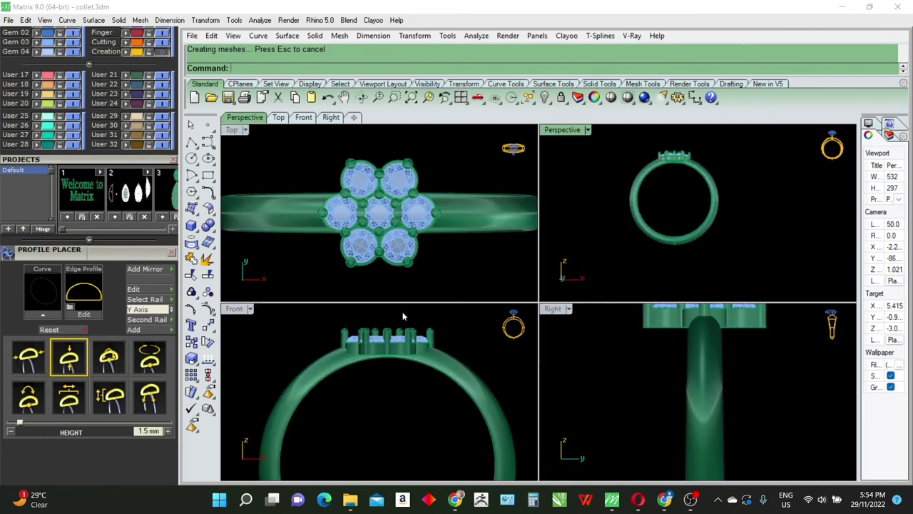
{"action": "double_click", "coordinate": [236, 309]}
{"action": "scroll", "coordinate": [543, 291], "scroll_direction": "up", "scroll_amount": 2}
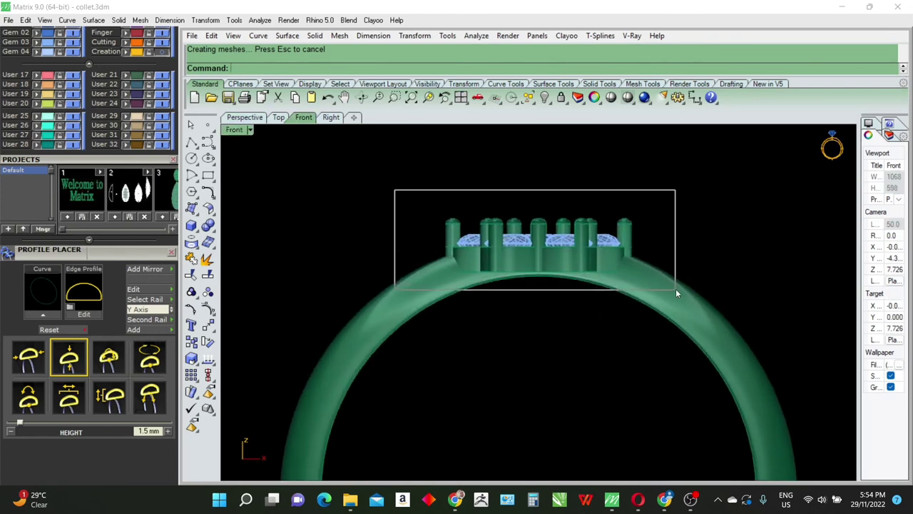
{"action": "left_click_drag", "start_coordinate": [676, 288], "coordinate": [677, 289]}
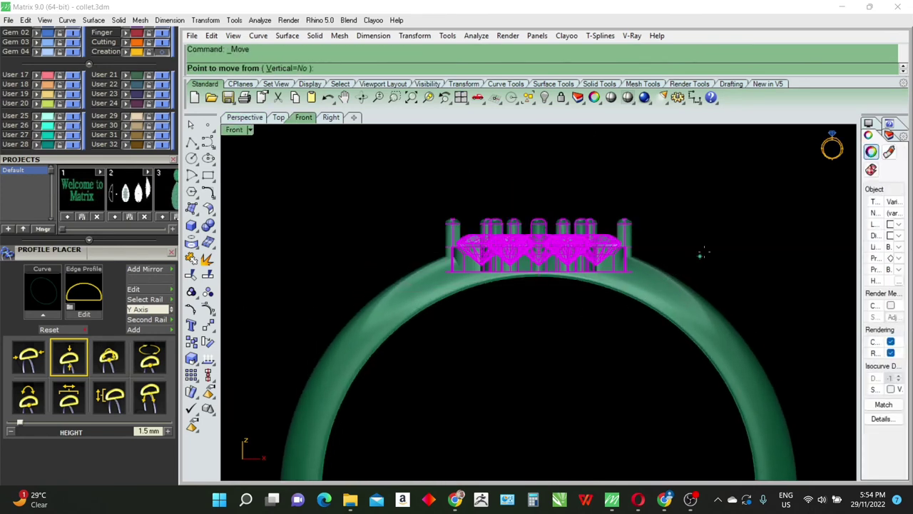
{"action": "left_click", "coordinate": [717, 238]}
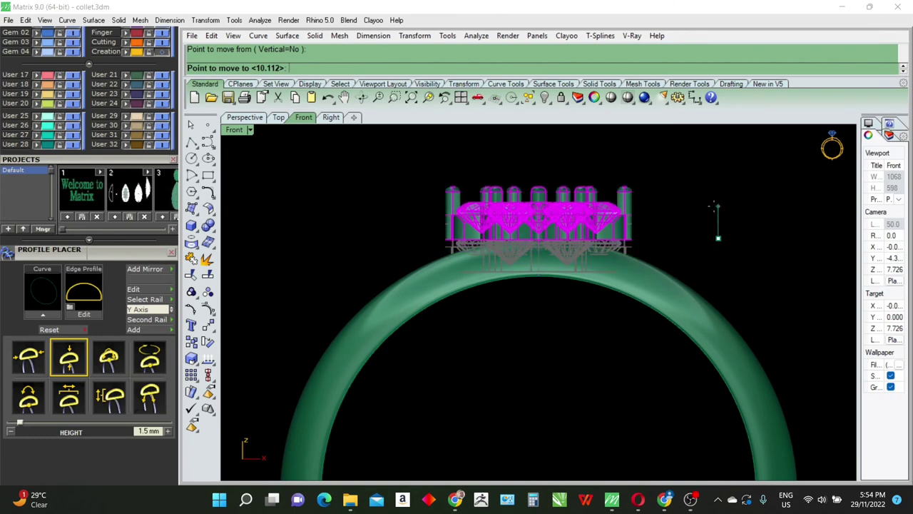
{"action": "left_click", "coordinate": [710, 204]}
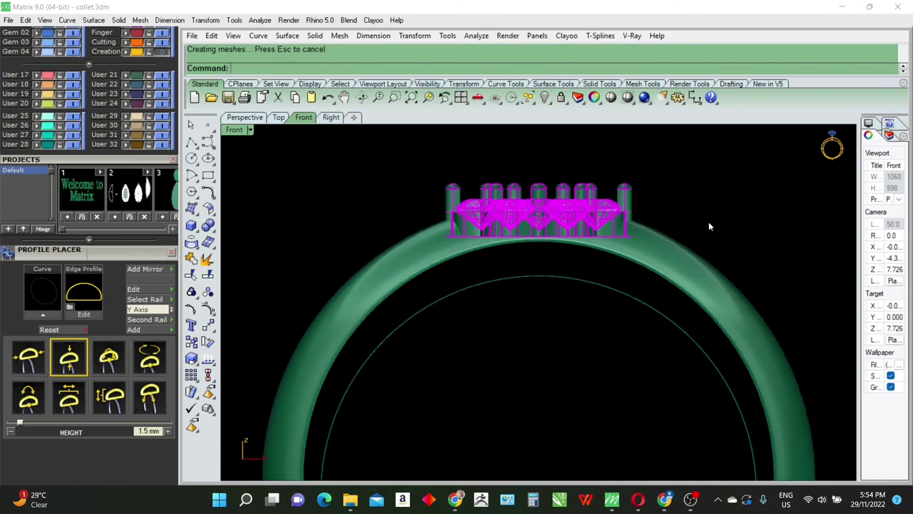
{"action": "key", "text": "ctrl+z"}
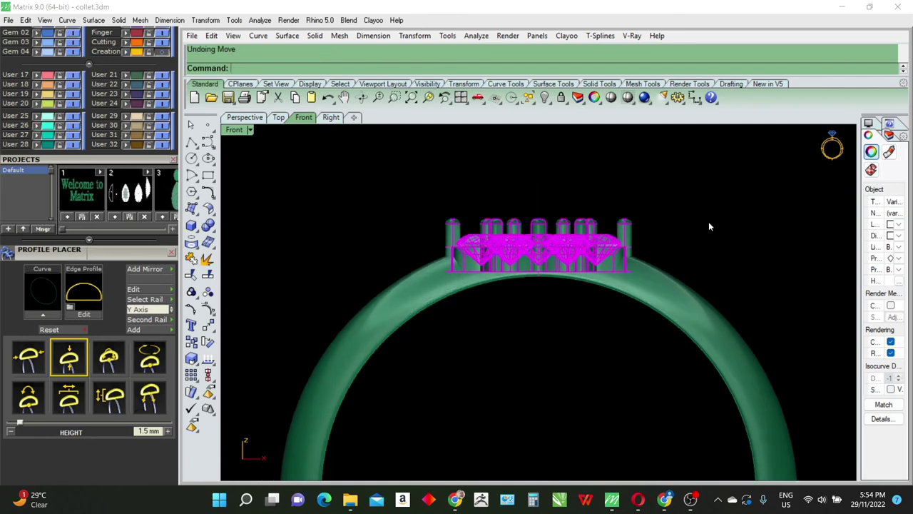
{"action": "key", "text": "Escape"}
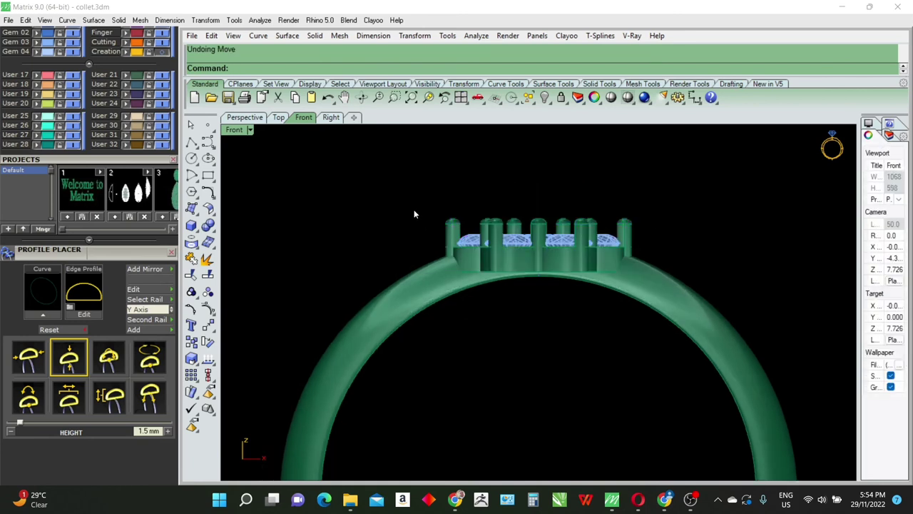
Reselect the collet cluster and raise it 1.417 to sit on top of the shank.
{"action": "left_click", "coordinate": [562, 257]}
{"action": "type", "text": "m"}
{"action": "key", "text": "Return"}
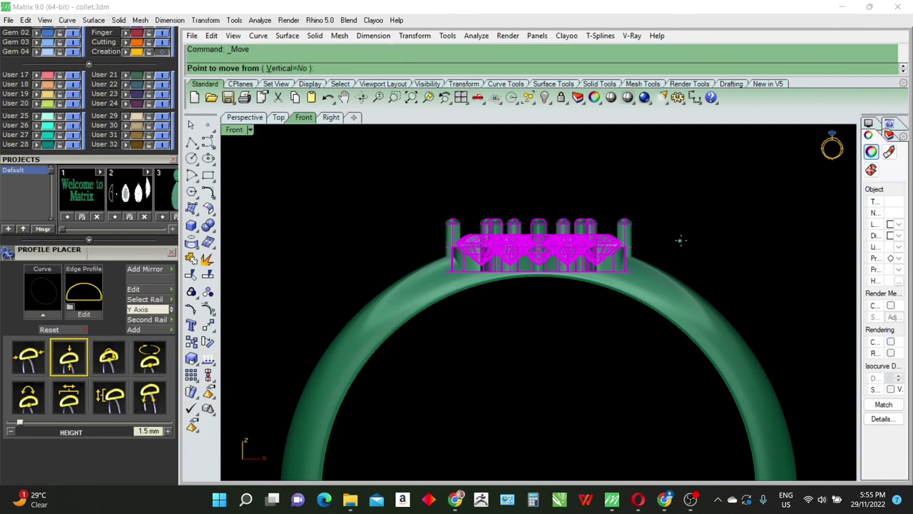
{"action": "left_click", "coordinate": [683, 239]}
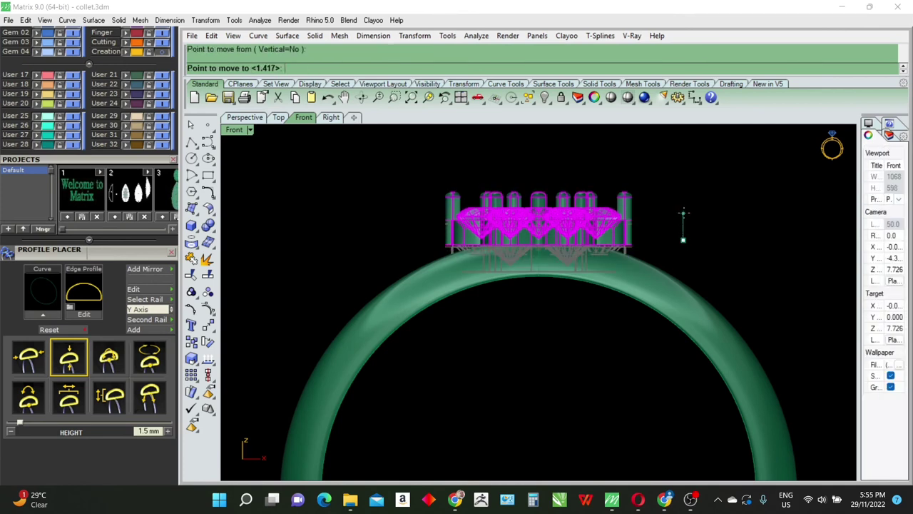
{"action": "left_click", "coordinate": [684, 211]}
{"action": "key", "text": "Escape"}
{"action": "scroll", "coordinate": [519, 241], "scroll_direction": "down", "scroll_amount": 3}
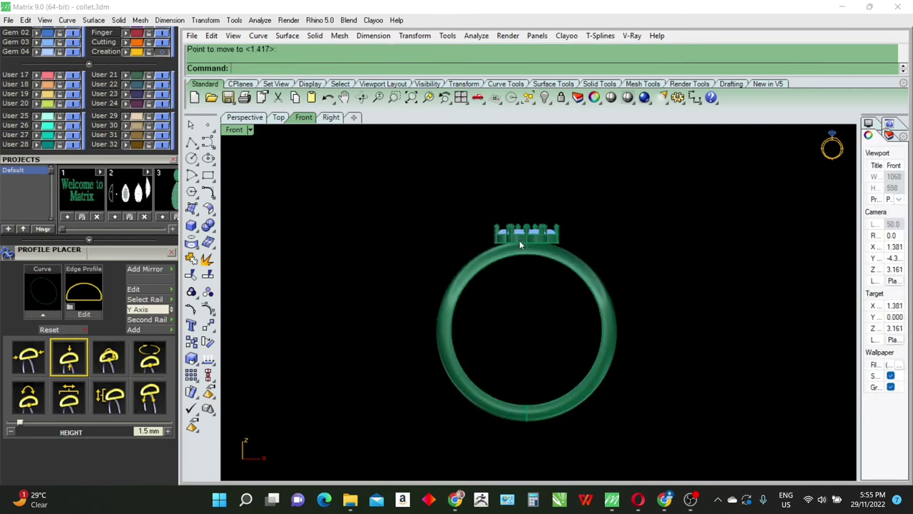
{"action": "scroll", "coordinate": [519, 240], "scroll_direction": "down", "scroll_amount": 1}
{"action": "scroll", "coordinate": [538, 239], "scroll_direction": "up", "scroll_amount": 4}
{"action": "left_click", "coordinate": [534, 233]}
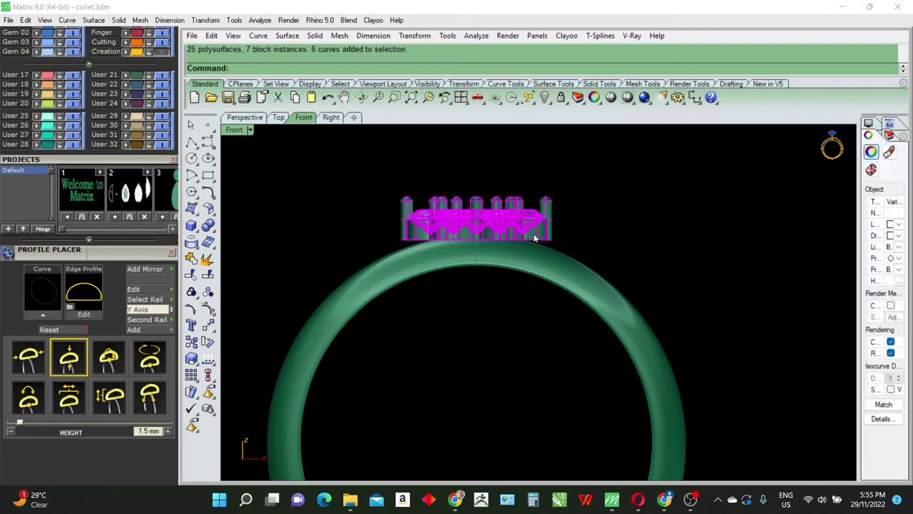
Turn on SolidPtOn points and move the collet bottom points down 1.080 into the band.
{"action": "type", "text": "SolidPtOn"}
{"action": "key", "text": "Return"}
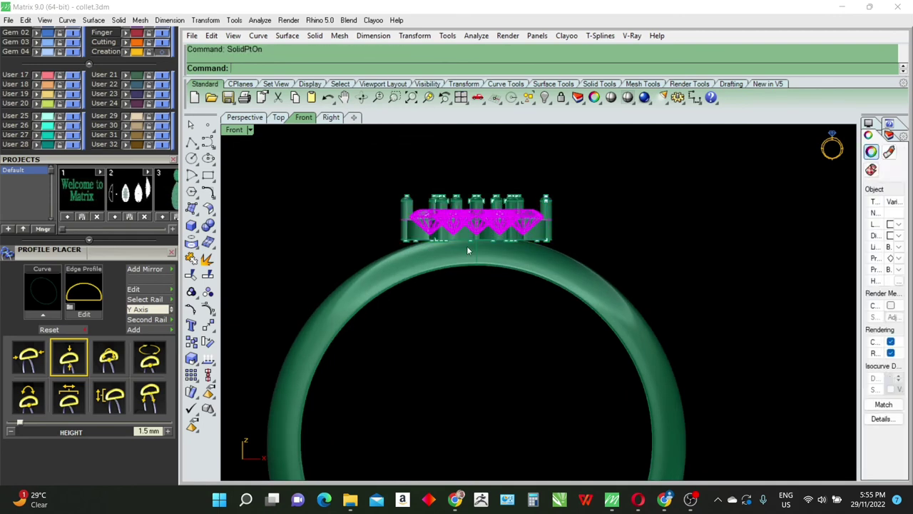
{"action": "left_click_drag", "start_coordinate": [378, 229], "coordinate": [590, 245]}
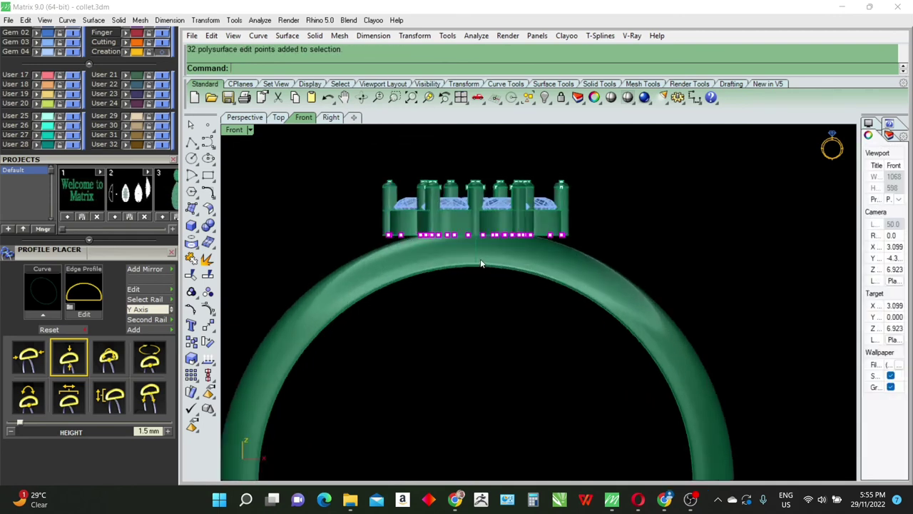
{"action": "scroll", "coordinate": [433, 230], "scroll_direction": "up", "scroll_amount": 3}
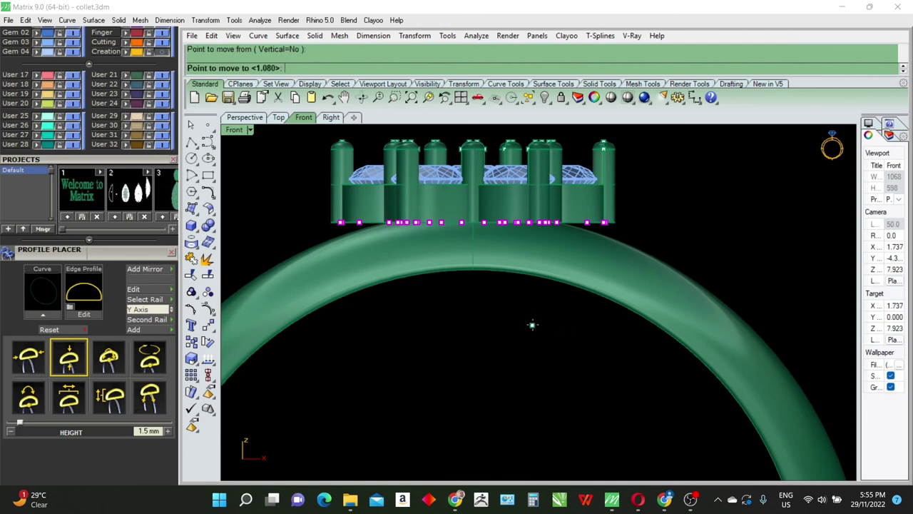
{"action": "left_click", "coordinate": [531, 366]}
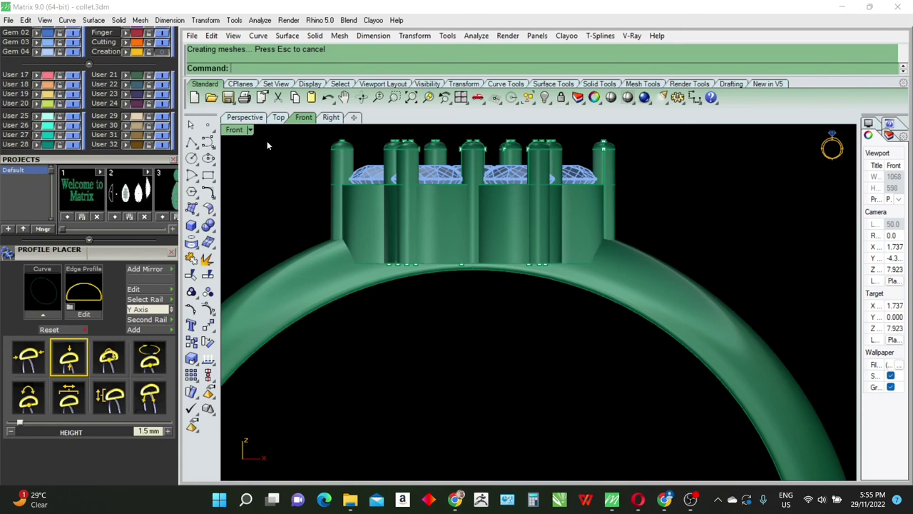
{"action": "left_click", "coordinate": [240, 119]}
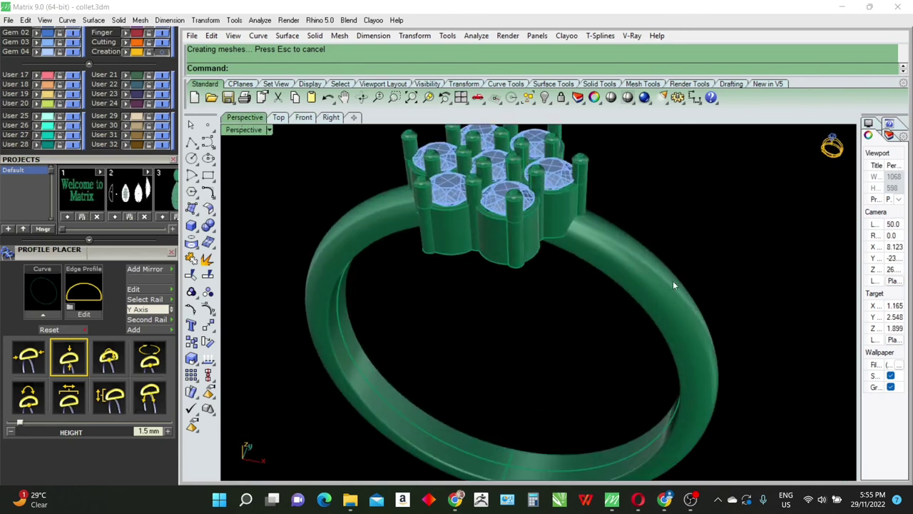
{"action": "mouse_move", "coordinate": [673, 286]}
{"action": "right_mouse_down"}
{"action": "mouse_move", "coordinate": [621, 283]}
{"action": "mouse_move", "coordinate": [576, 316]}
{"action": "mouse_move", "coordinate": [481, 284]}
{"action": "mouse_move", "coordinate": [654, 255]}
{"action": "mouse_move", "coordinate": [655, 316]}
{"action": "right_mouse_up"}
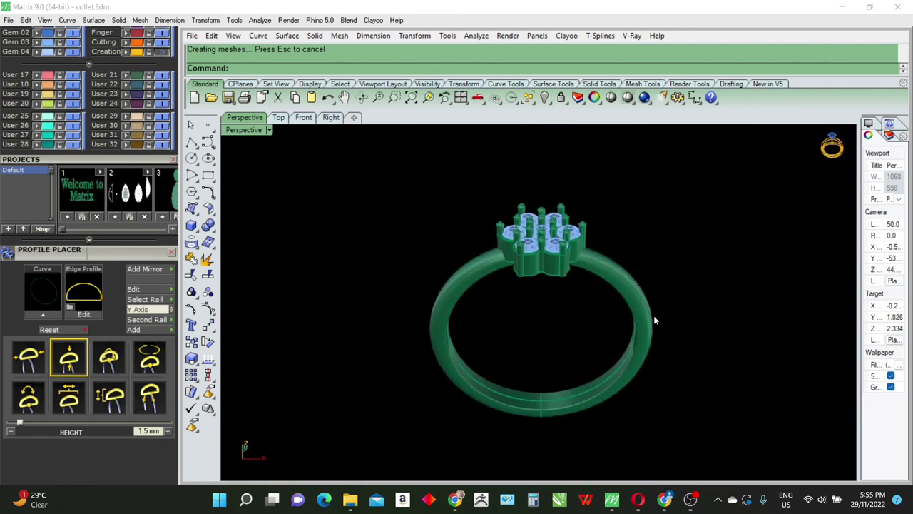
{"action": "type", "text": "4View"}
{"action": "key", "text": "Return"}
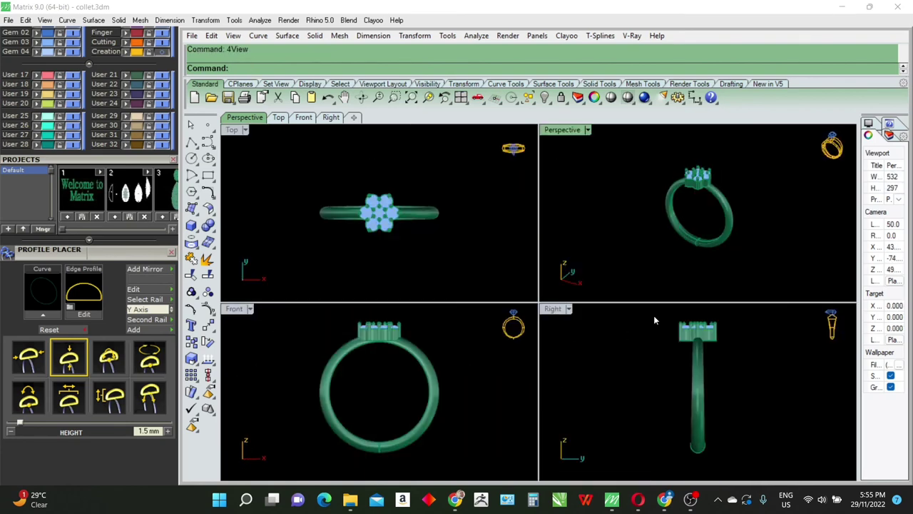
{"action": "key", "text": "ctrl+a"}
{"action": "key", "text": "ctrl+shift+e"}
{"action": "key", "text": "Escape"}
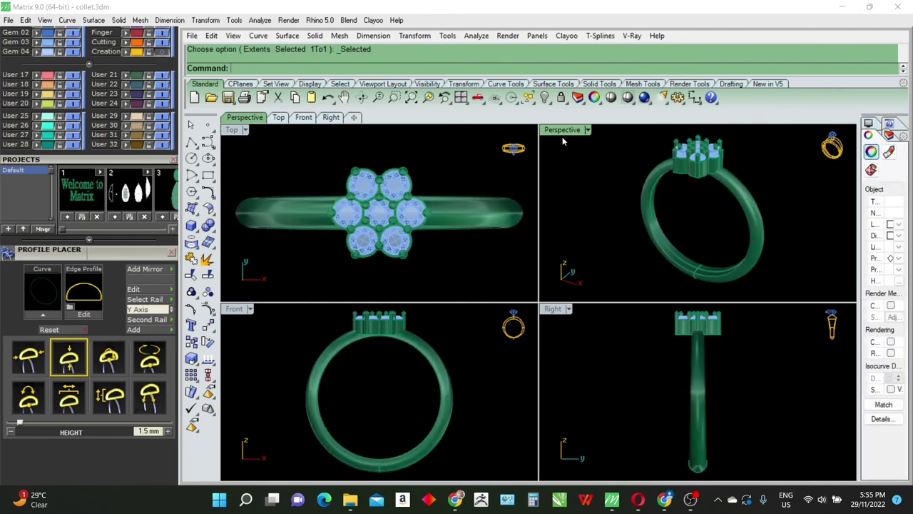
{"action": "double_click", "coordinate": [557, 129]}
{"action": "mouse_move", "coordinate": [556, 247]}
{"action": "right_mouse_down"}
{"action": "mouse_move", "coordinate": [578, 343]}
{"action": "mouse_move", "coordinate": [563, 323]}
{"action": "right_mouse_up"}
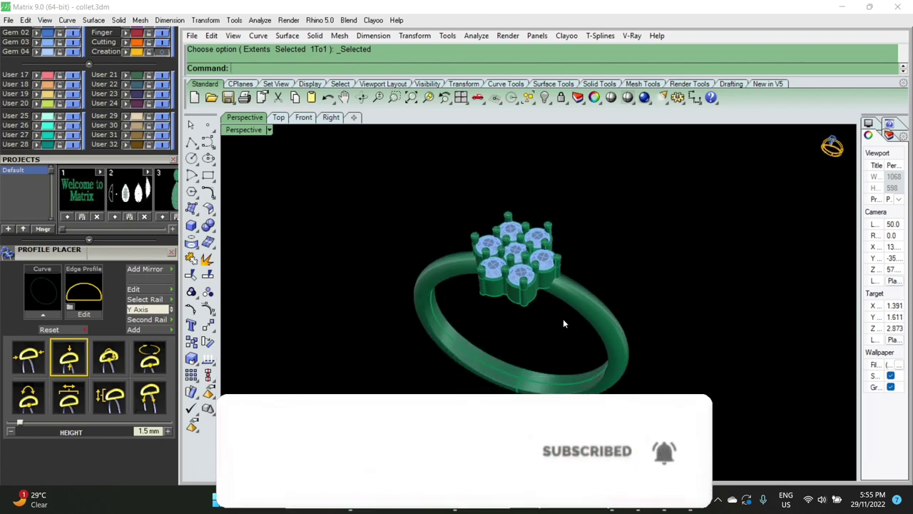